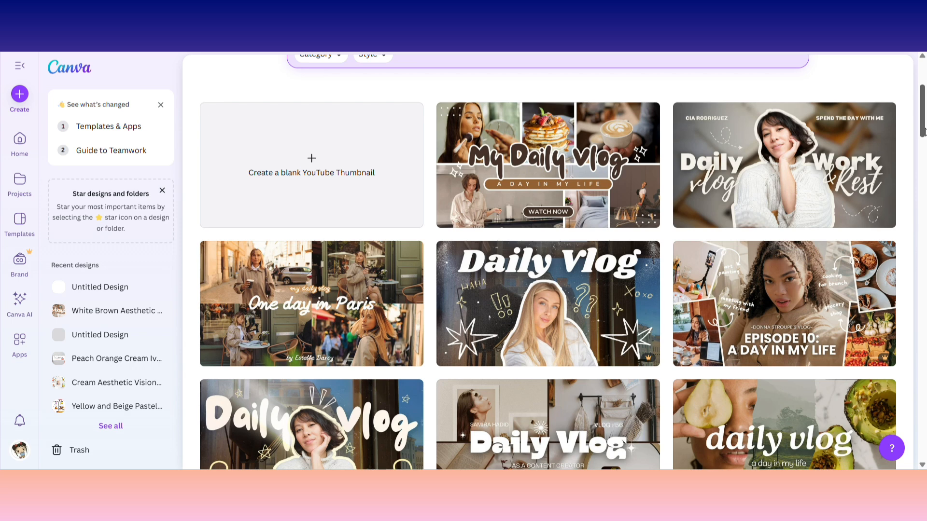
# Browse the YouTube thumbnail templates and create a blank YouTube Thumbnail design.
pyautogui.moveTo(922, 128); pyautogui.dragTo(922, 129)
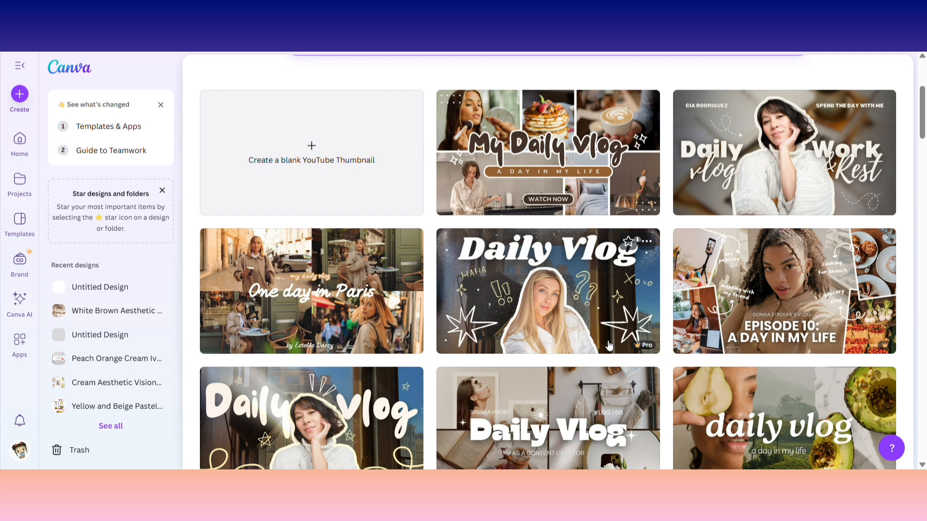
pyautogui.moveTo(643, 346)
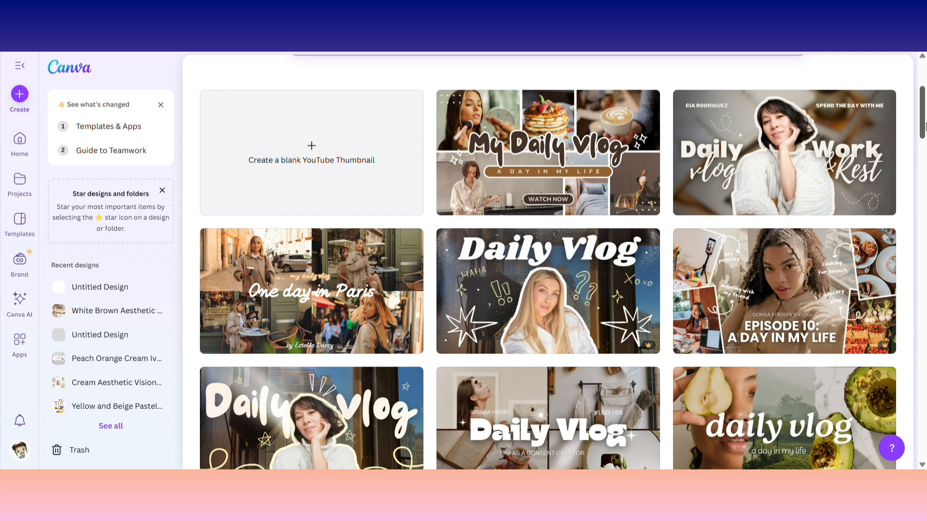
pyautogui.moveTo(924, 125); pyautogui.dragTo(925, 104)
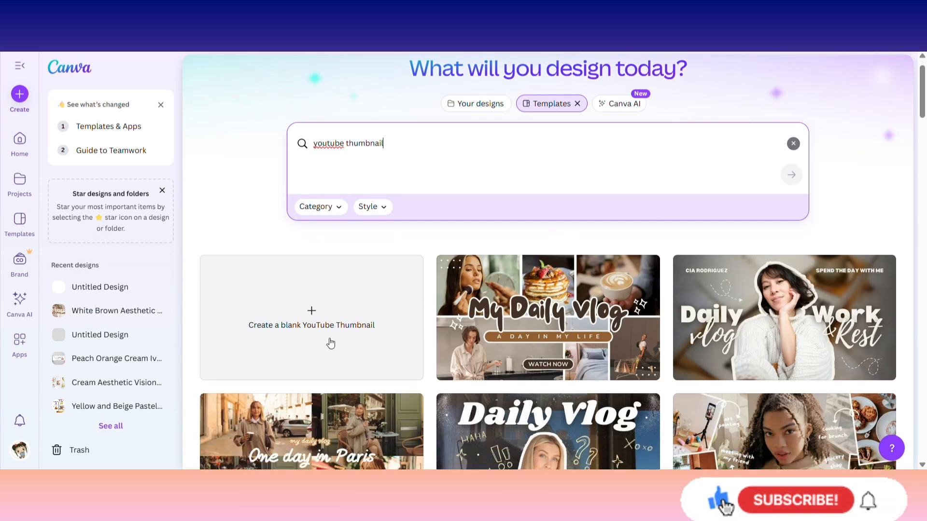
pyautogui.click(292, 291)
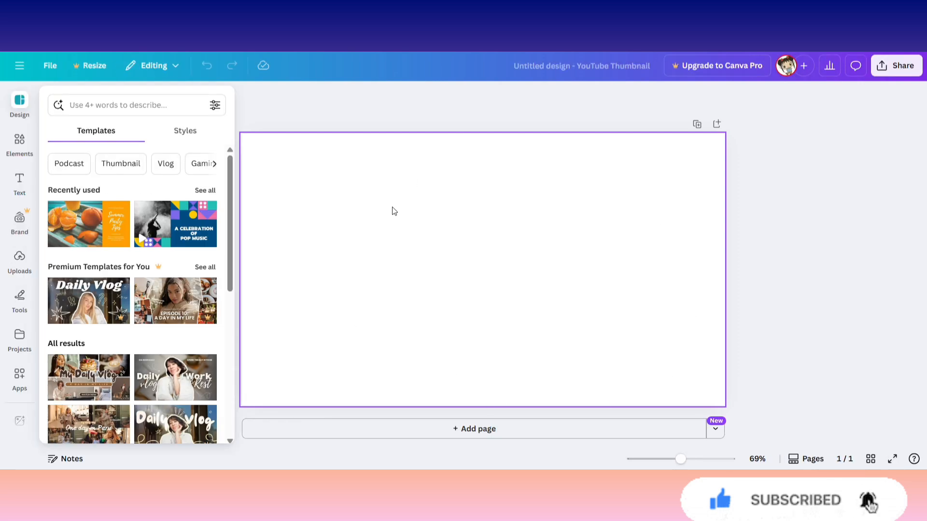
pyautogui.click(315, 115)
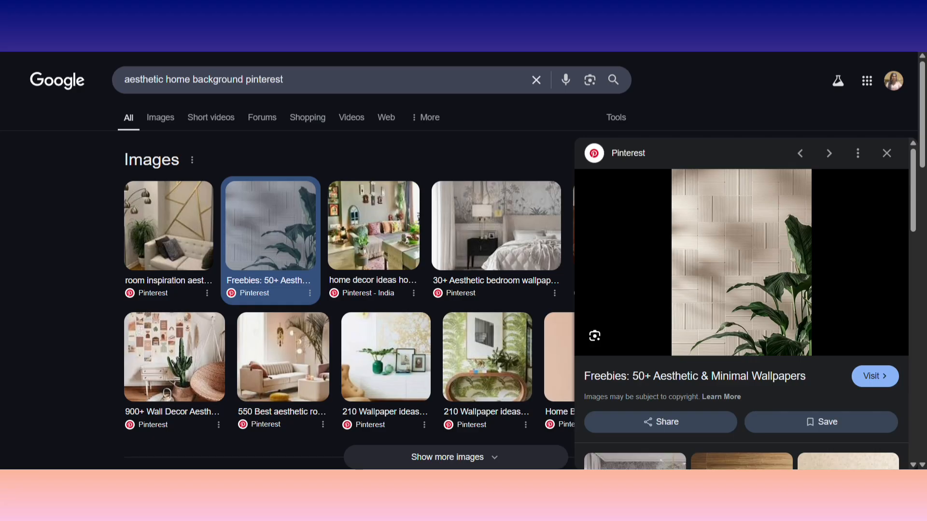
# Add the uploaded photo of a sunlit wall with a hanging plant and align it with the page's upper-left corner.
pyautogui.click(217, 73)
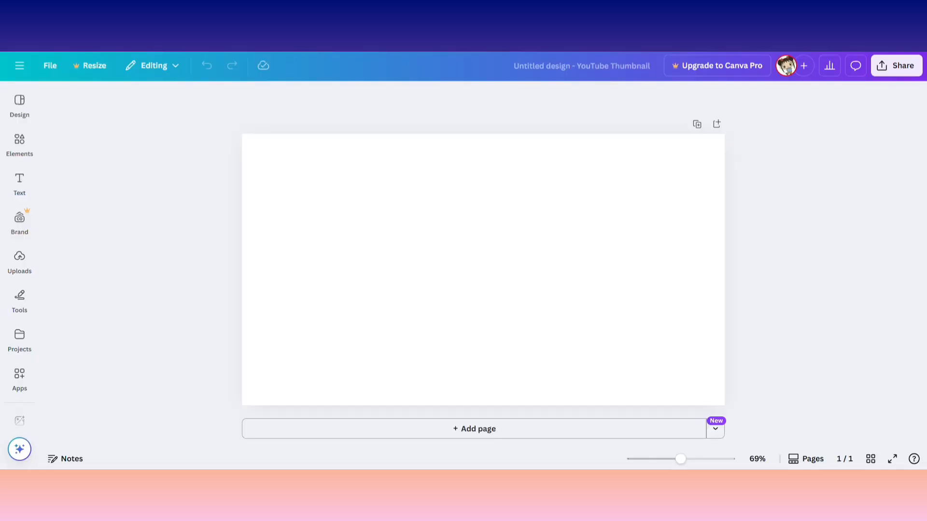
pyautogui.click(27, 270)
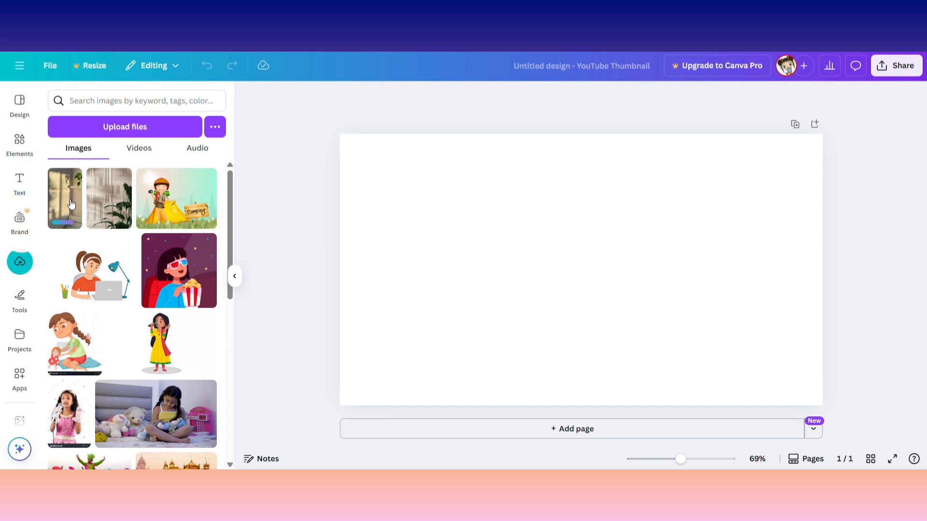
pyautogui.click(71, 203)
pyautogui.moveTo(593, 293); pyautogui.dragTo(399, 242)
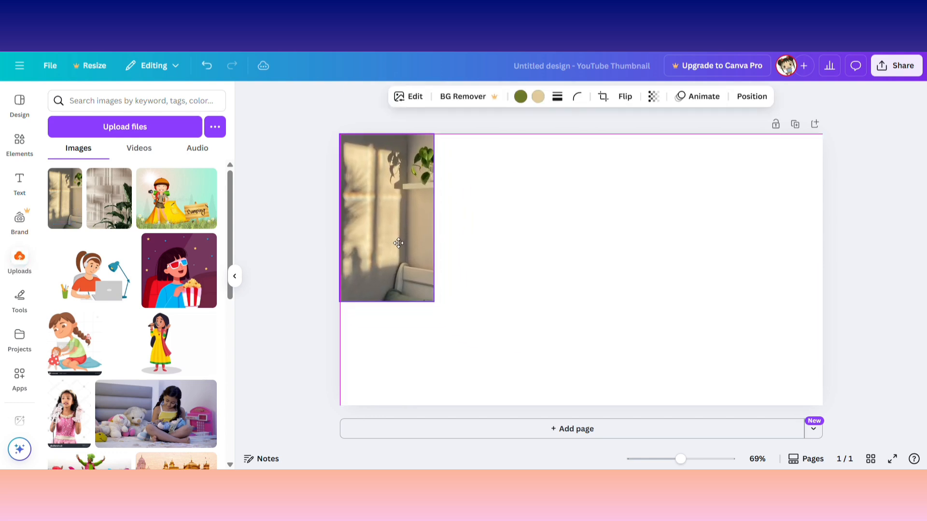
# Enlarge the sunlit wall photo to cover the whole page and adjust its framing to show the plant and shelf.
pyautogui.moveTo(436, 303); pyautogui.dragTo(637, 425)
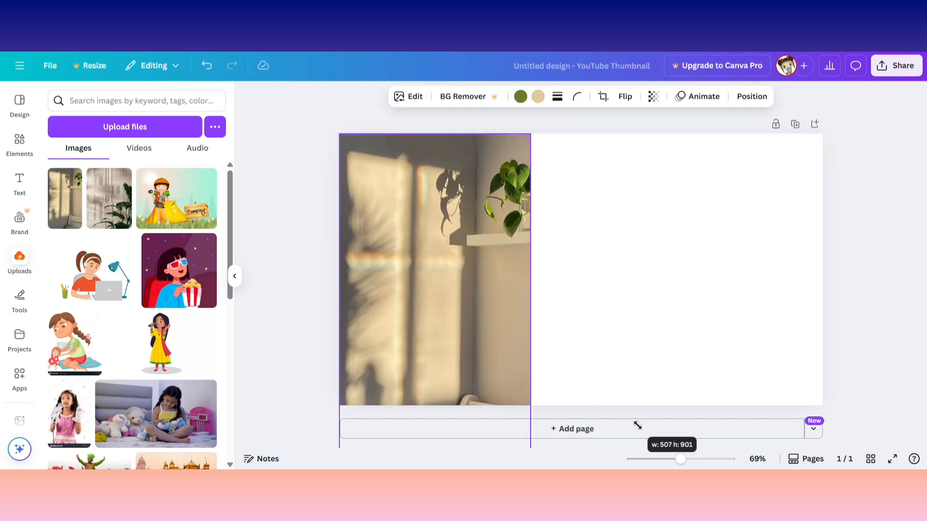
pyautogui.moveTo(532, 304); pyautogui.dragTo(829, 376)
pyautogui.moveTo(666, 257); pyautogui.dragTo(671, 328)
pyautogui.moveTo(585, 209); pyautogui.dragTo(602, 268)
pyautogui.moveTo(581, 182); pyautogui.dragTo(582, 134)
pyautogui.moveTo(652, 209); pyautogui.dragTo(655, 270)
pyautogui.moveTo(589, 189); pyautogui.dragTo(582, 134)
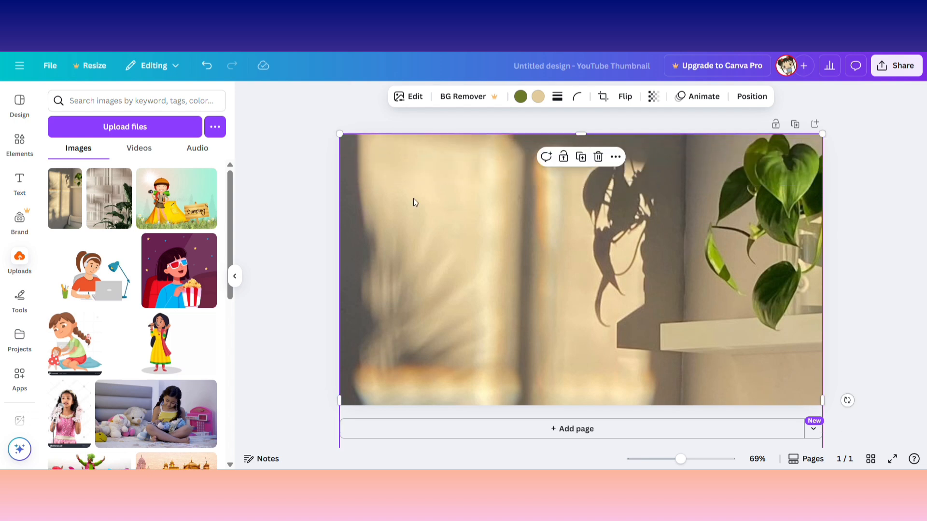
pyautogui.click(313, 213)
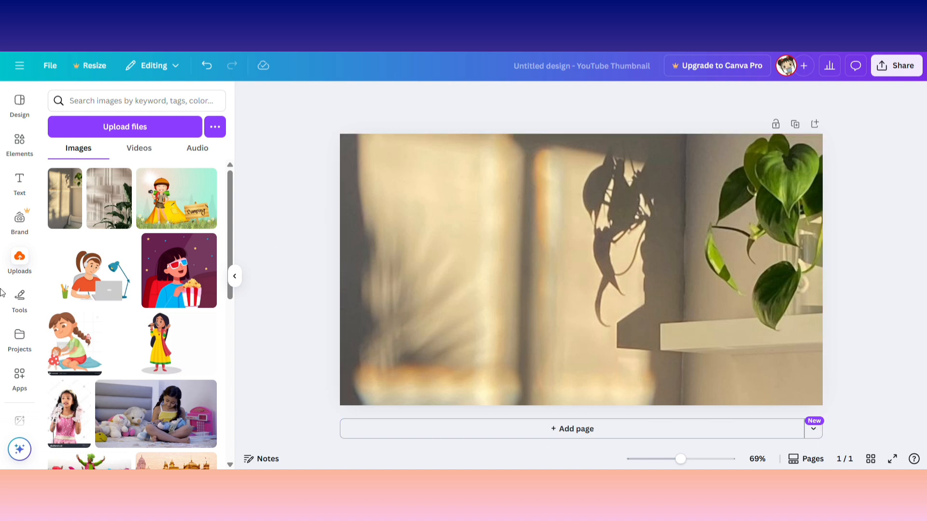
# Add a square shape to the middle of the page and fill it with black.
pyautogui.click(20, 141)
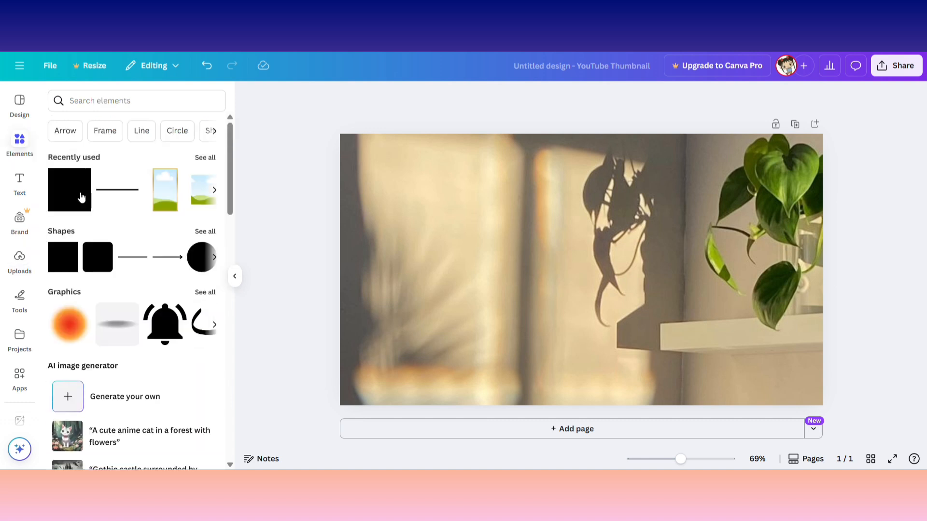
pyautogui.click(65, 259)
pyautogui.click(436, 257)
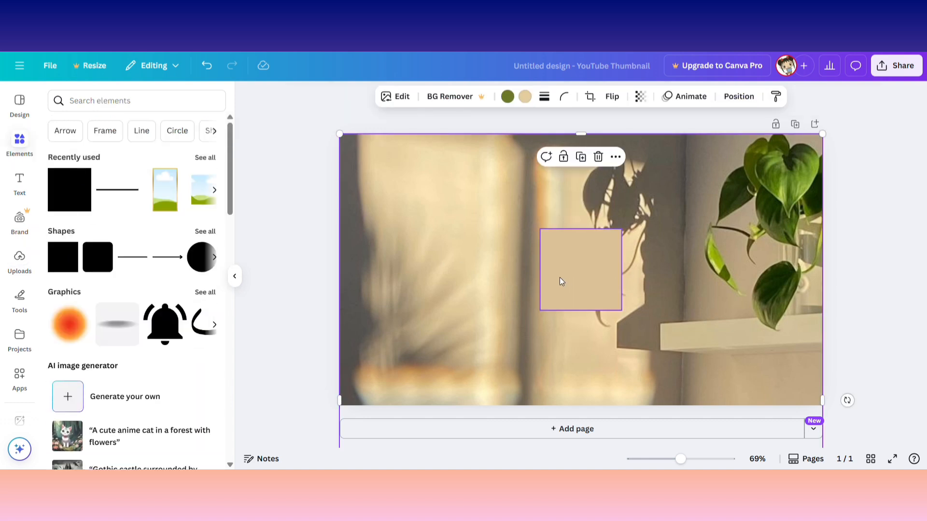
pyautogui.click(564, 280)
pyautogui.click(332, 96)
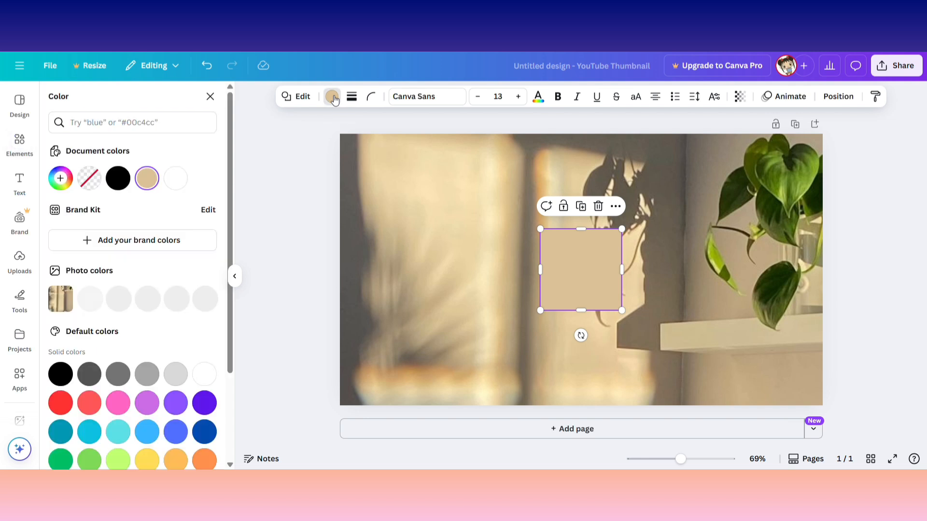
pyautogui.click(111, 181)
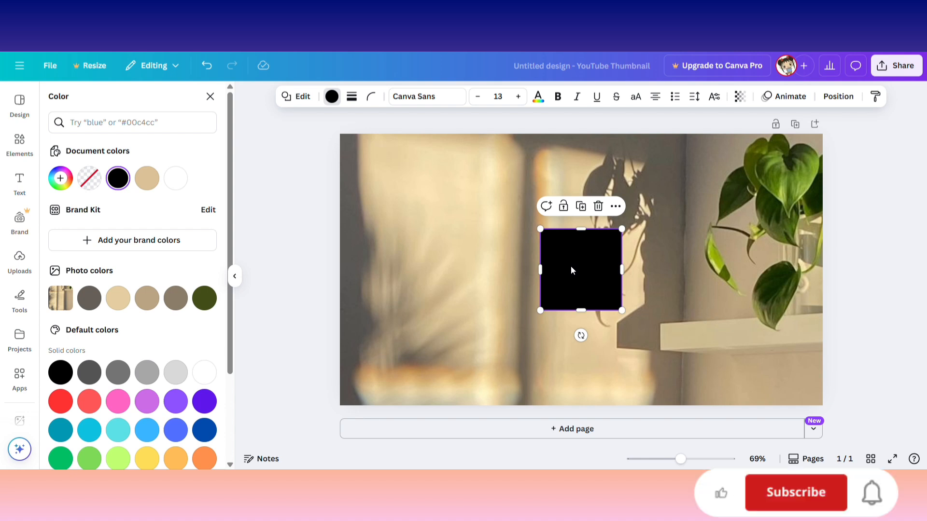
# Stretch the black square over the whole page and set its transparency to 41.
pyautogui.moveTo(575, 264); pyautogui.dragTo(378, 175)
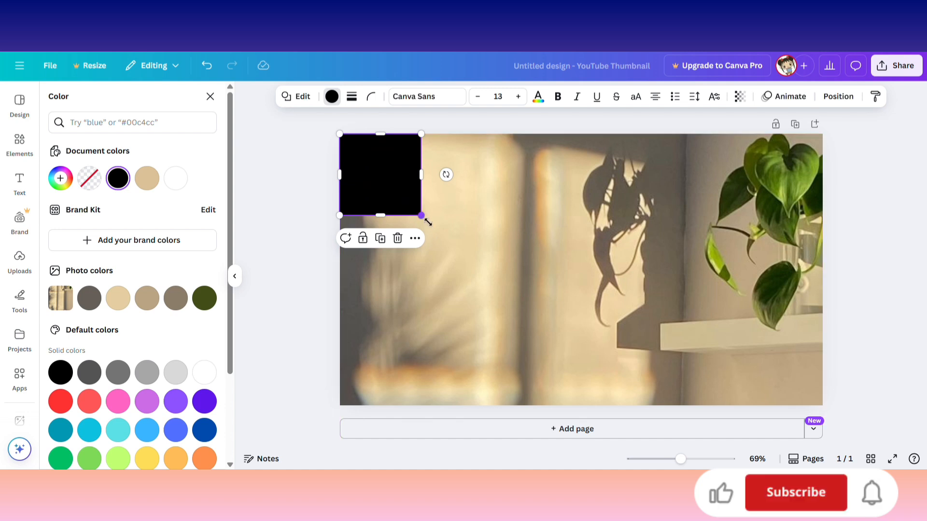
pyautogui.moveTo(421, 215); pyautogui.dragTo(823, 408)
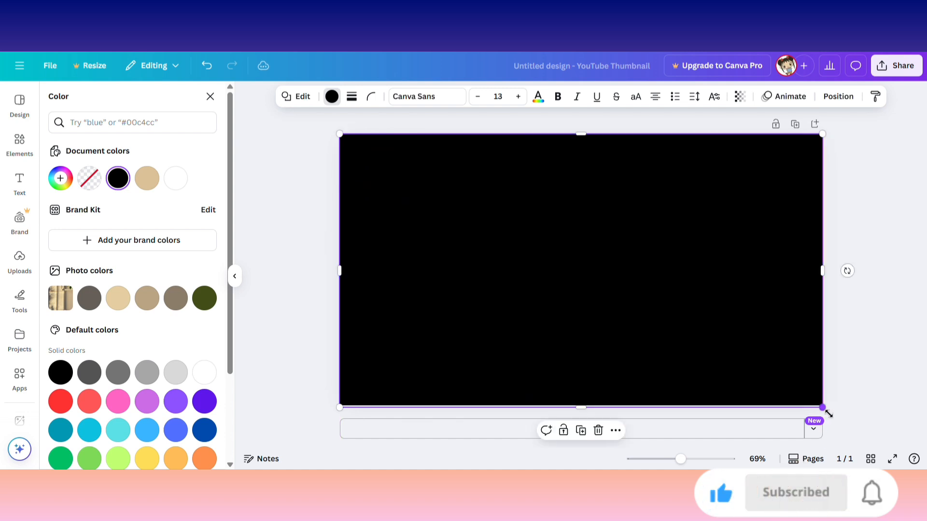
pyautogui.click(740, 98)
pyautogui.moveTo(765, 141); pyautogui.dragTo(721, 157)
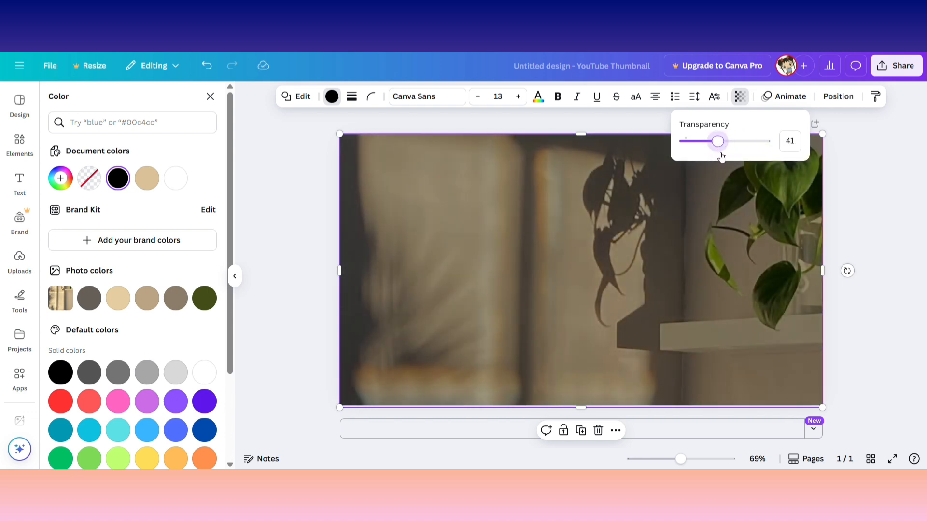
pyautogui.click(867, 234)
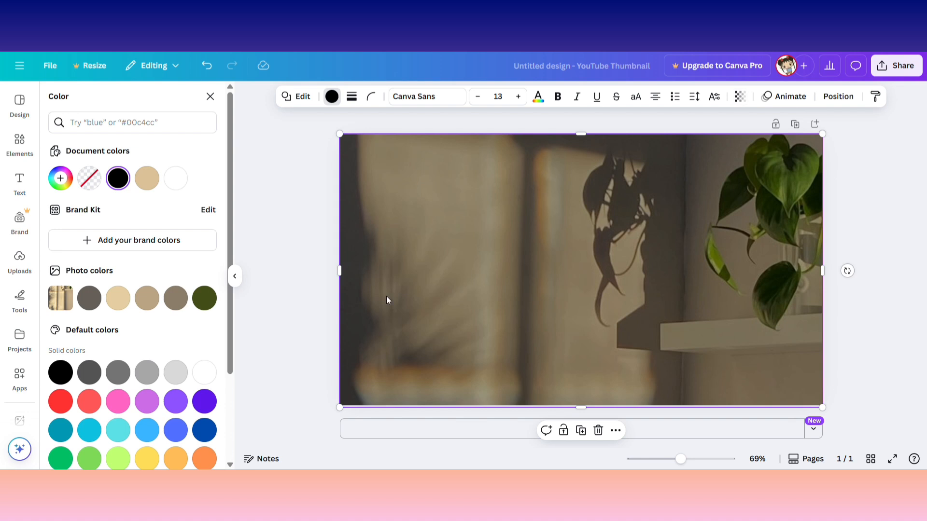
pyautogui.click(299, 319)
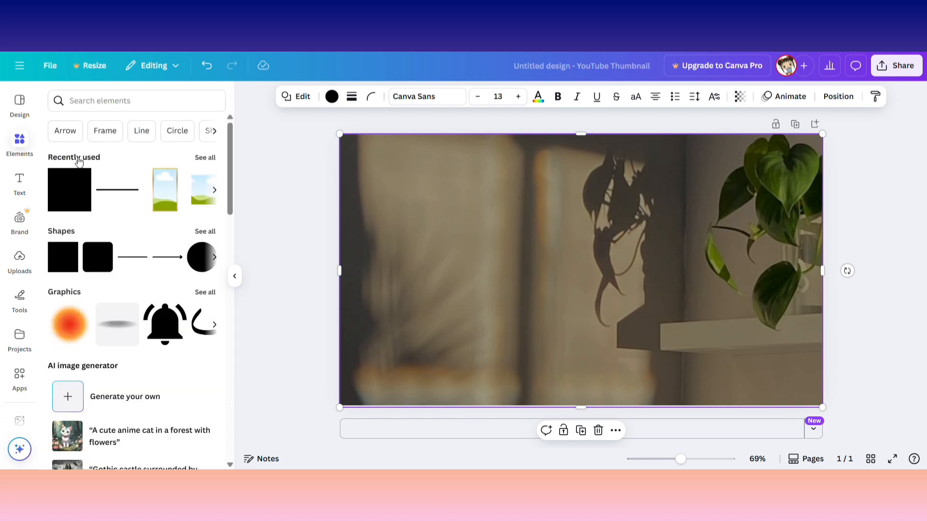
pyautogui.click(298, 204)
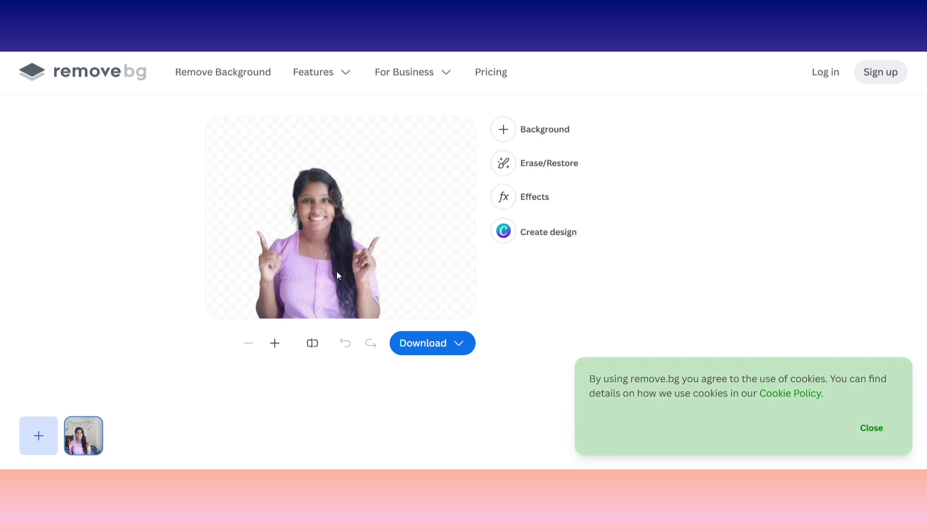
# Download the free 577 x 433 preview of the cutout portrait from remove.bg and upload it in Canva.
pyautogui.click(465, 350)
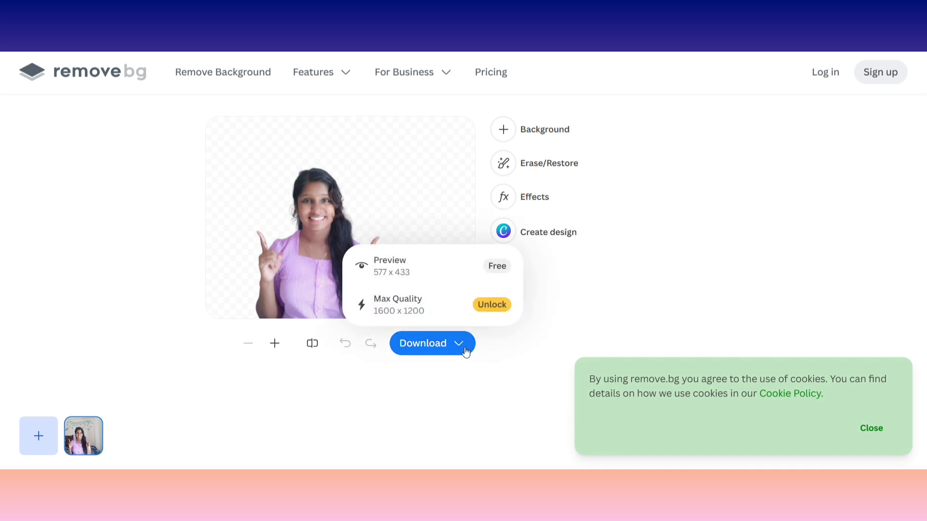
pyautogui.click(416, 271)
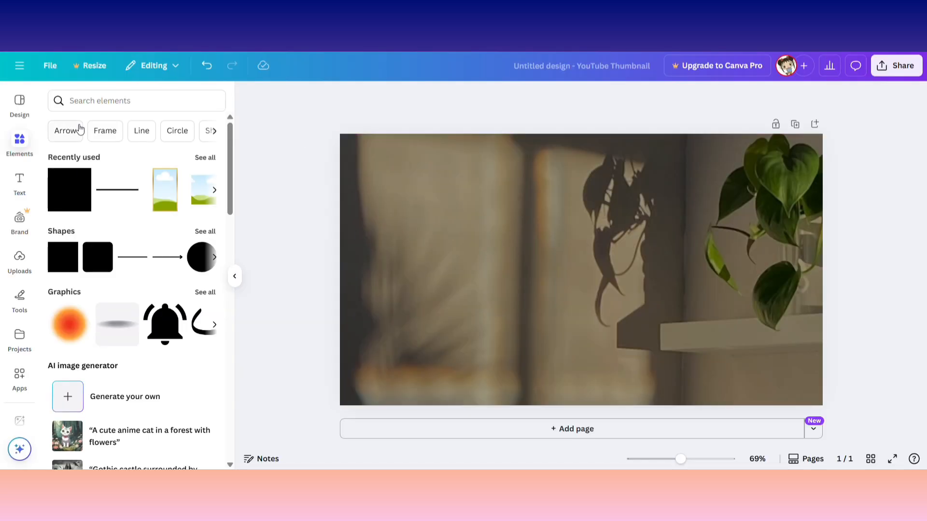
pyautogui.click(27, 263)
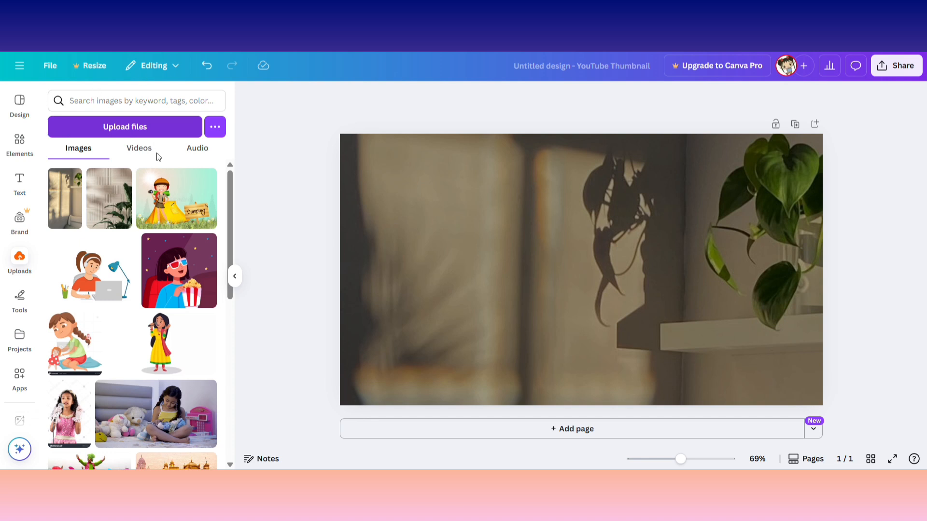
pyautogui.click(373, 245)
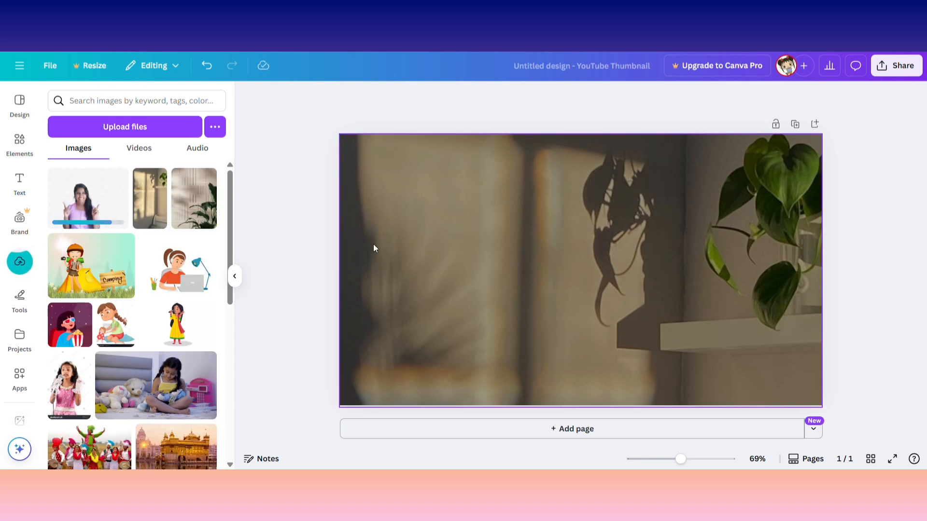
# Place the uploaded cutout portrait on the page and delete the extra copy.
pyautogui.click(85, 202)
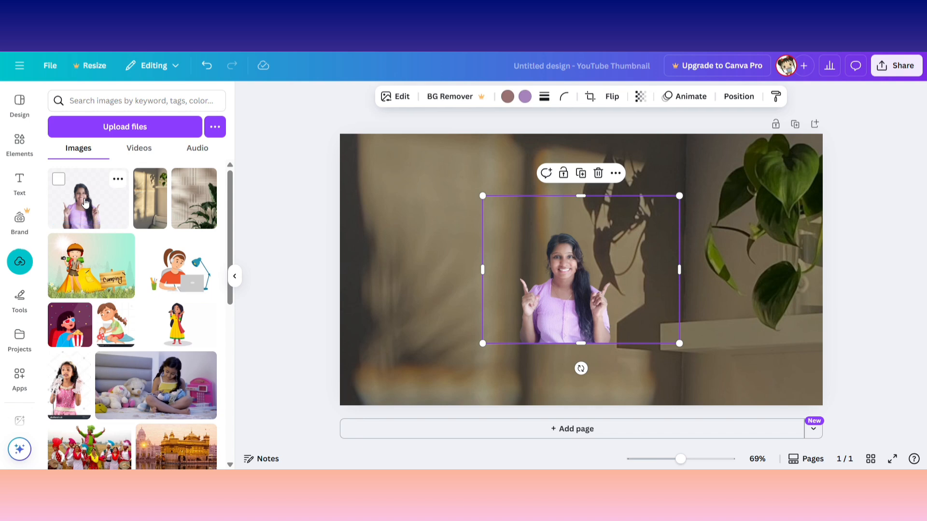
pyautogui.click(85, 202)
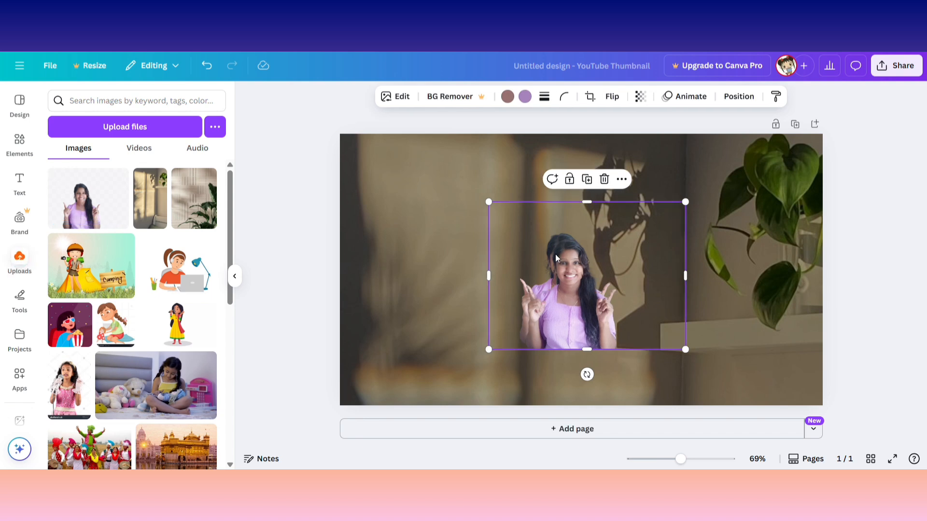
pyautogui.click(605, 180)
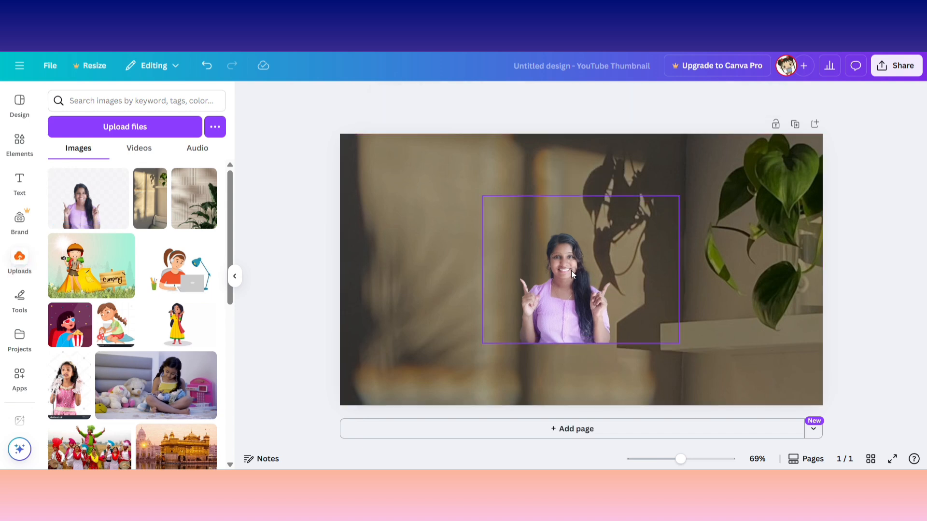
# Enlarge the cutout portrait to dominate the page and place it at the lower center.
pyautogui.moveTo(572, 270); pyautogui.dragTo(433, 339)
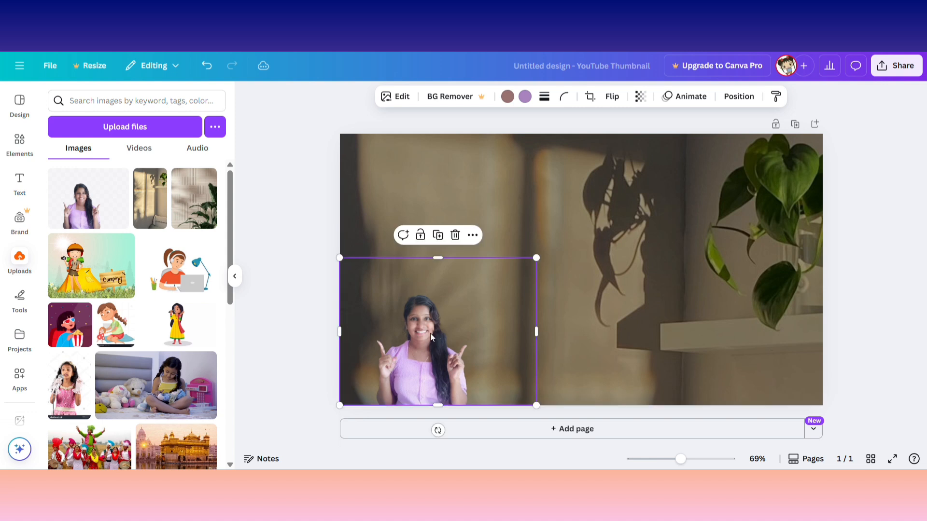
pyautogui.moveTo(536, 258); pyautogui.dragTo(799, 161)
pyautogui.moveTo(549, 288); pyautogui.dragTo(605, 293)
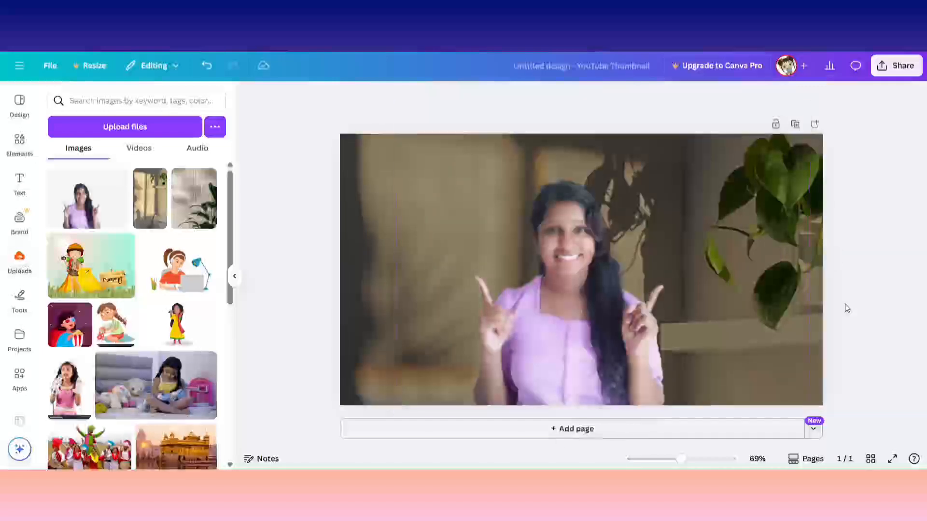
# Crop the empty margins on both sides of the cutout portrait and deselect it.
pyautogui.click(546, 331)
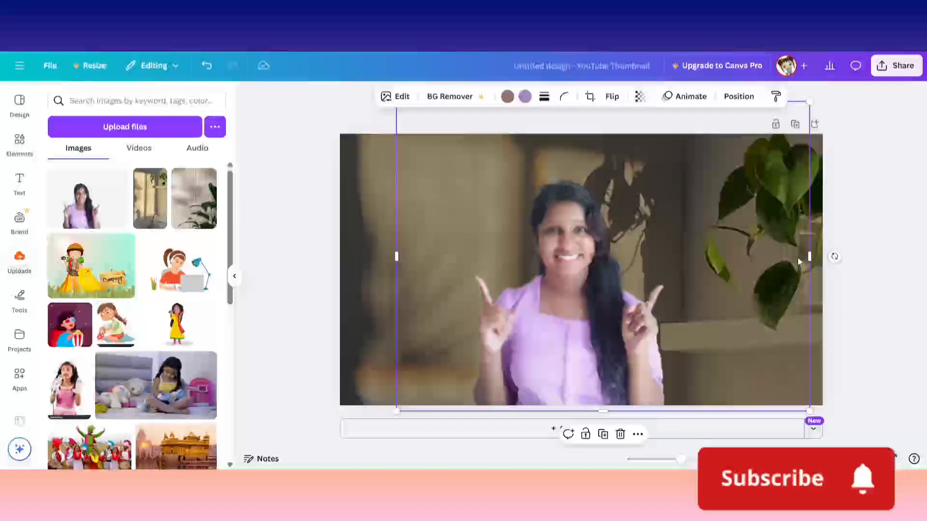
pyautogui.moveTo(809, 257); pyautogui.dragTo(714, 257)
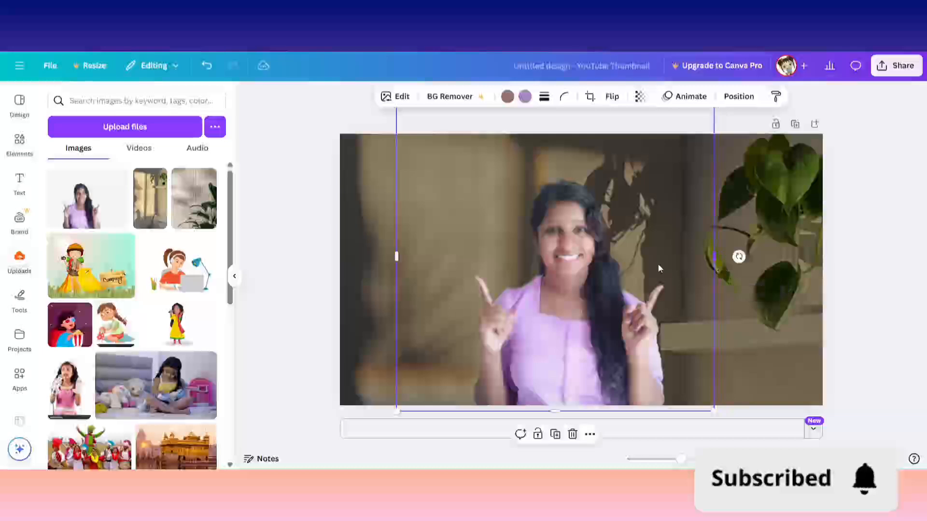
pyautogui.moveTo(397, 258); pyautogui.dragTo(441, 270)
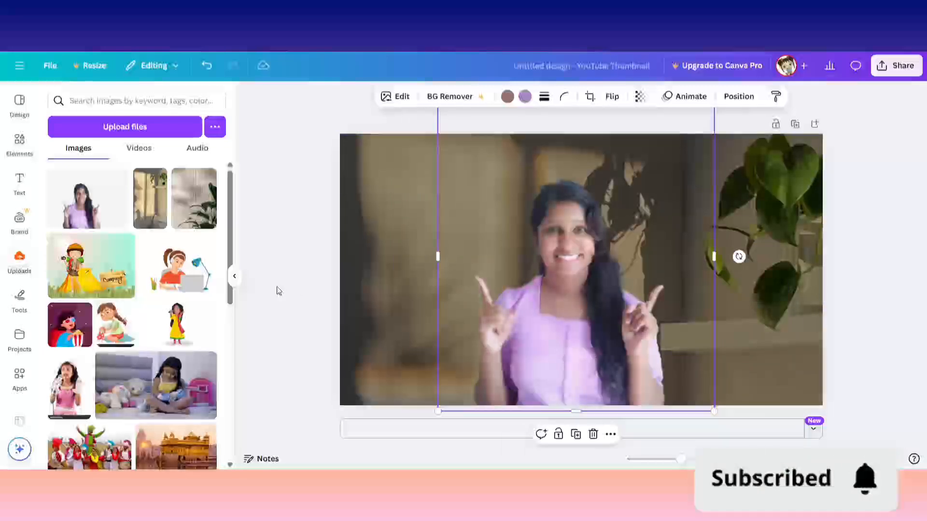
pyautogui.click(846, 285)
pyautogui.click(609, 287)
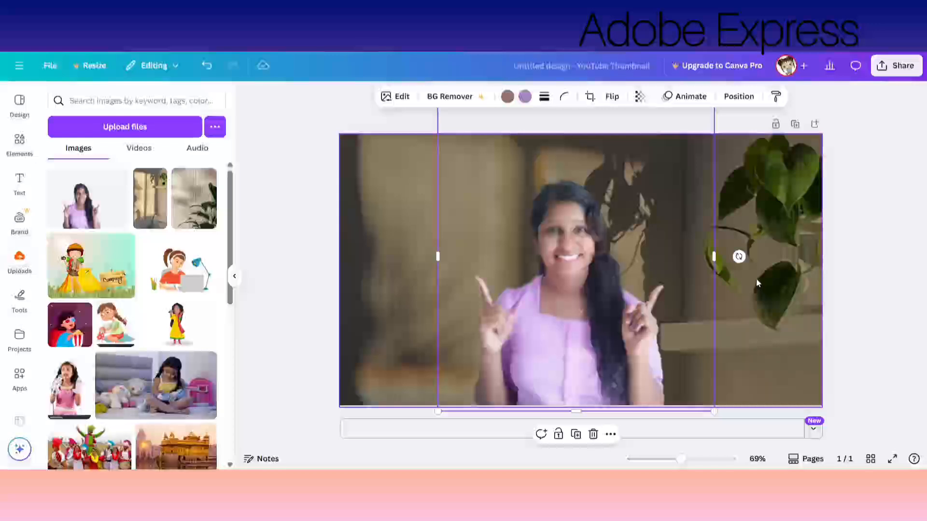
pyautogui.click(896, 317)
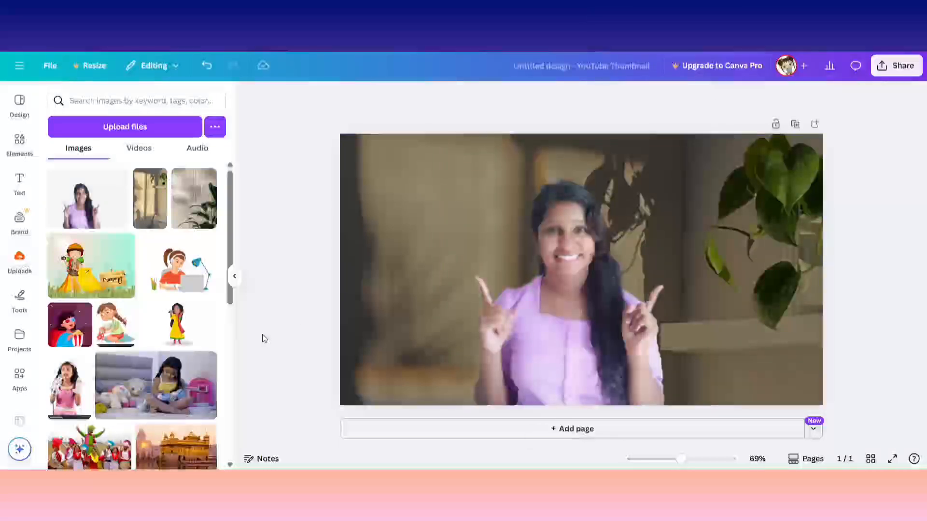
# Add a paragraph text box and a heading, widen the heading to one line and place it along the page's upper edge.
pyautogui.click(20, 183)
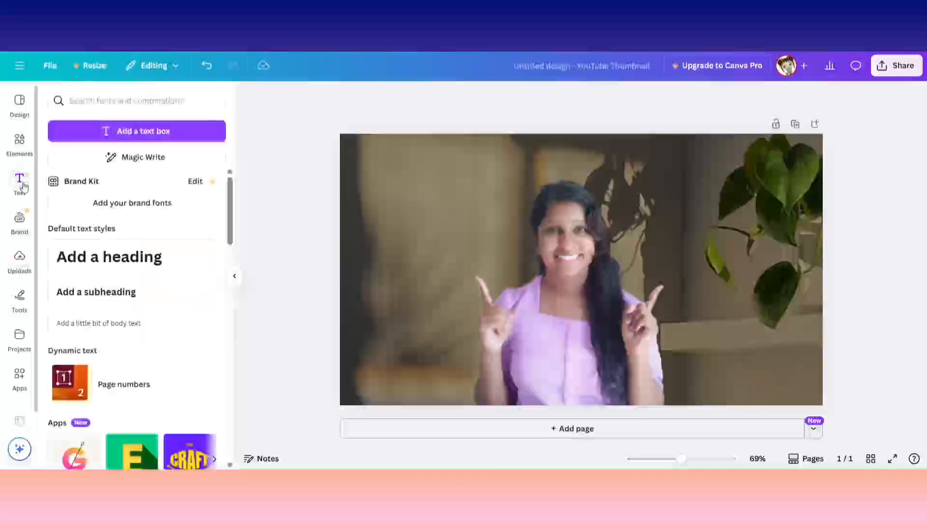
pyautogui.click(144, 130)
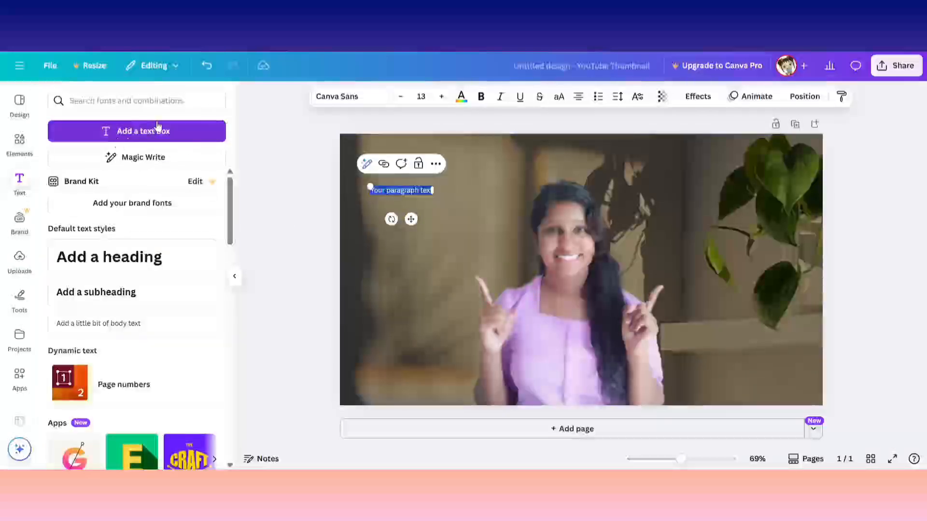
pyautogui.click(103, 259)
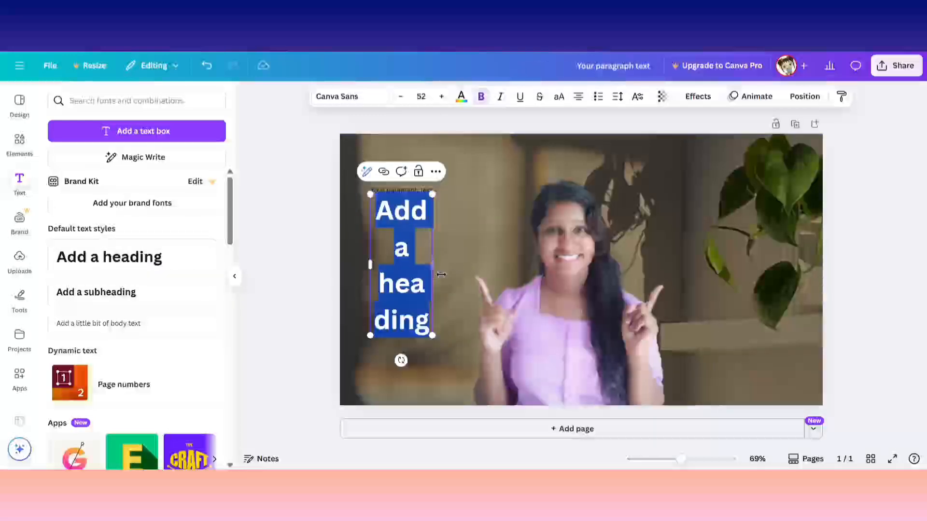
pyautogui.moveTo(441, 275); pyautogui.dragTo(685, 262)
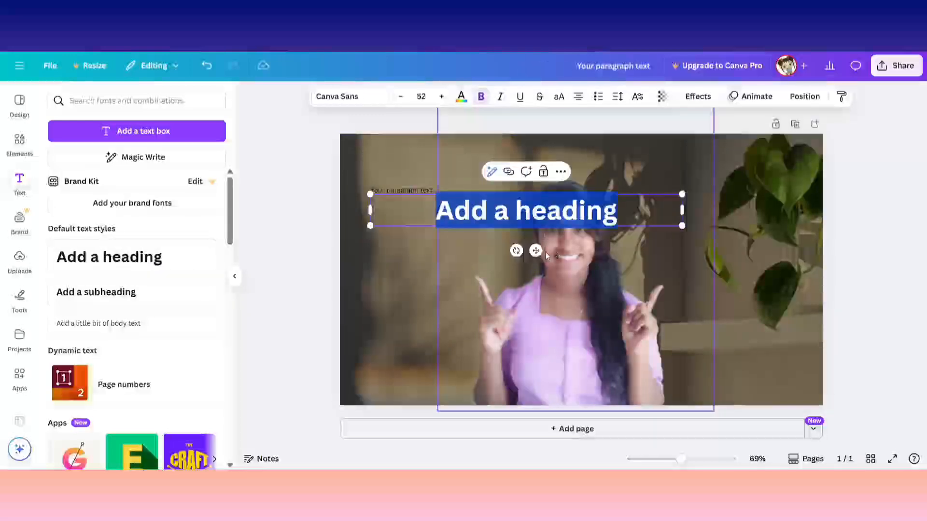
pyautogui.moveTo(538, 255); pyautogui.dragTo(574, 205)
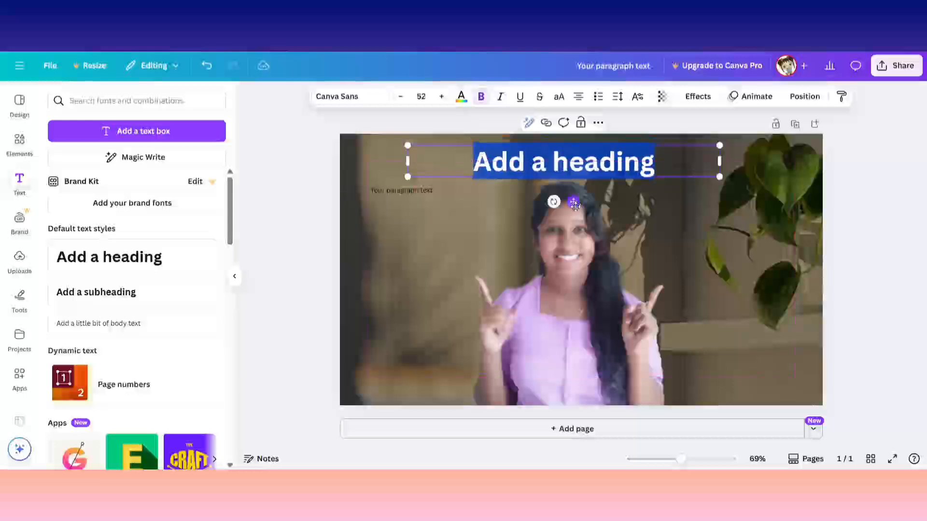
# Replace the heading text with "Customize your YT Thumbnail" and widen its box so the text fits on one line.
pyautogui.click(530, 162)
pyautogui.hotkey('ctrl', 'a')
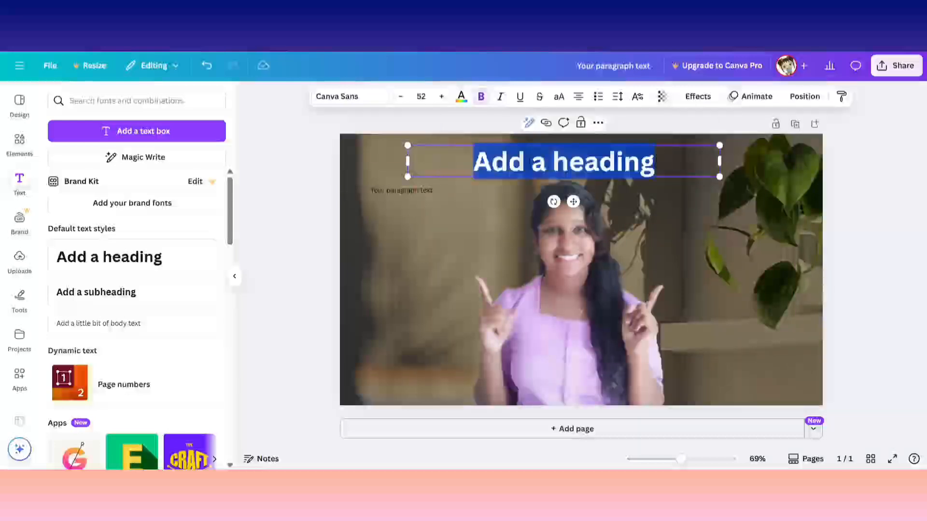
pyautogui.write('Cu')
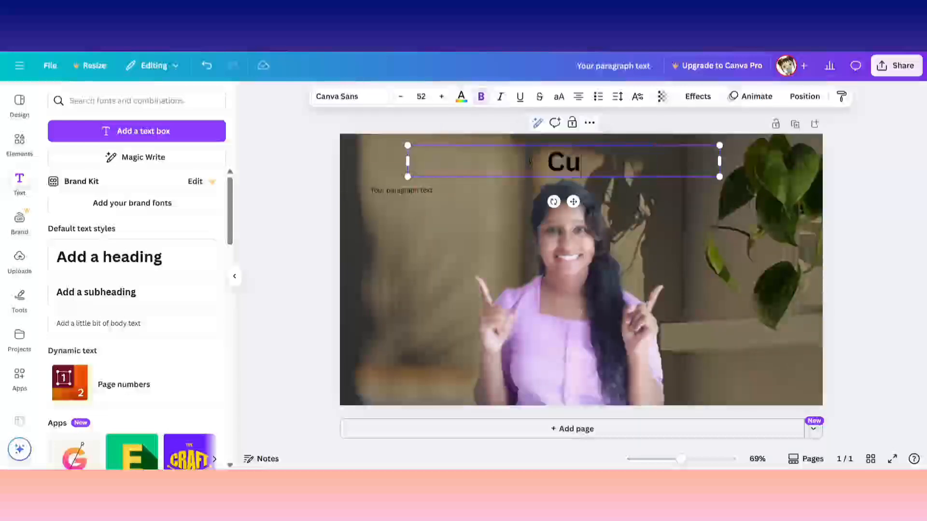
pyautogui.write('stomize your')
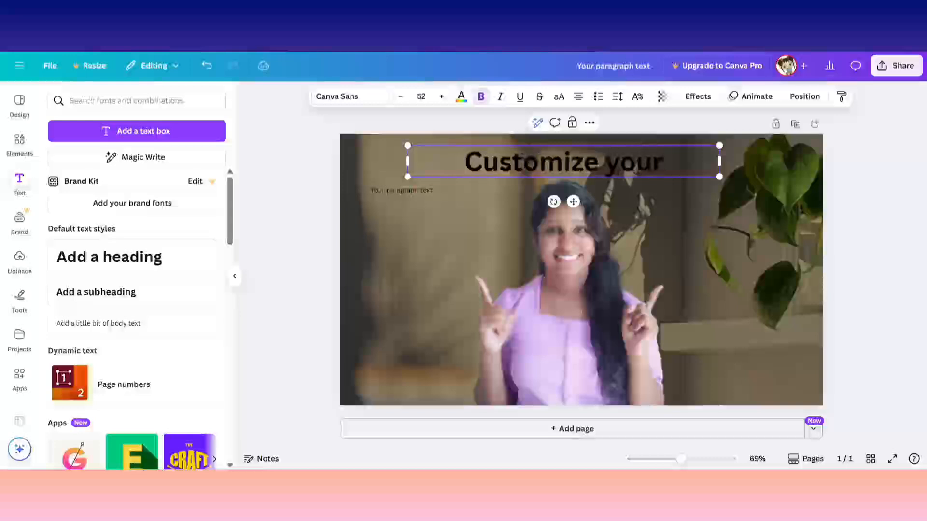
pyautogui.write(' YT Thumbnail')
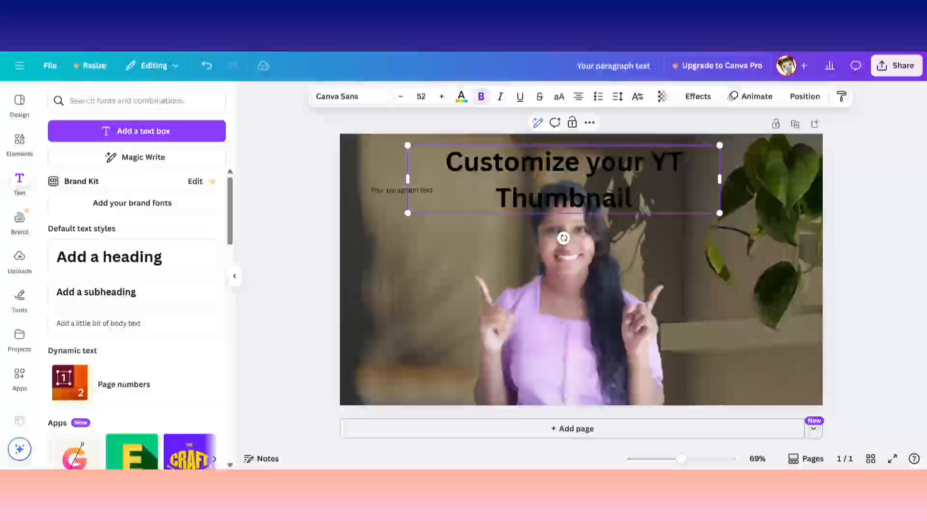
pyautogui.hotkey('ctrl', 'a')
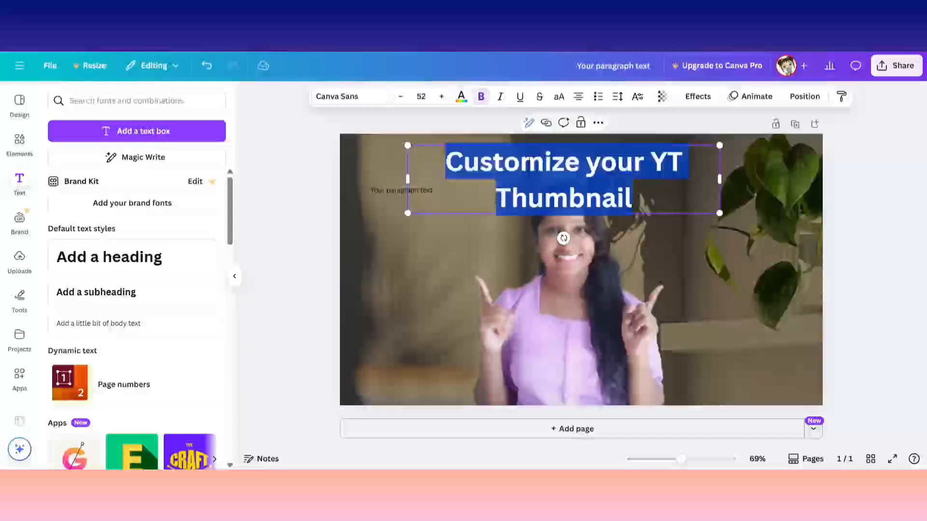
pyautogui.moveTo(720, 179); pyautogui.dragTo(819, 170)
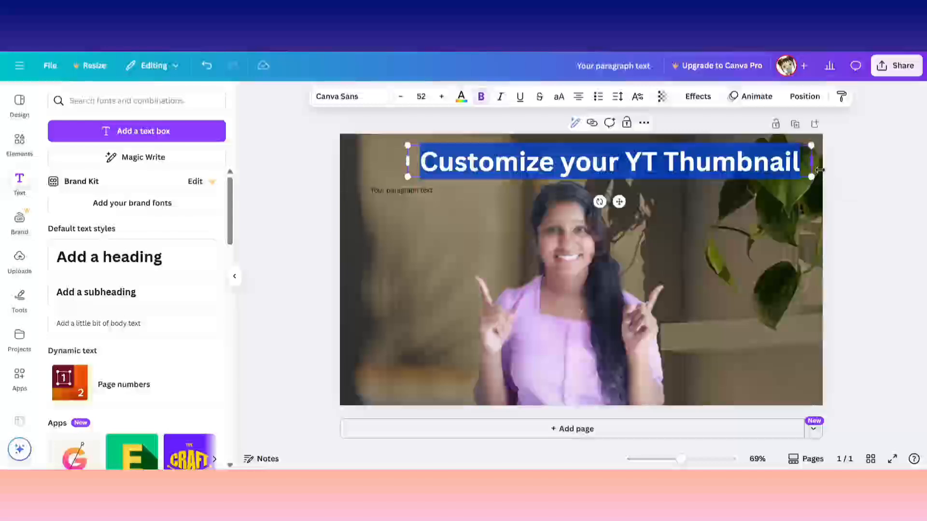
# Color the heading white, apply the change to all black text in the design, and deselect it.
pyautogui.click(463, 96)
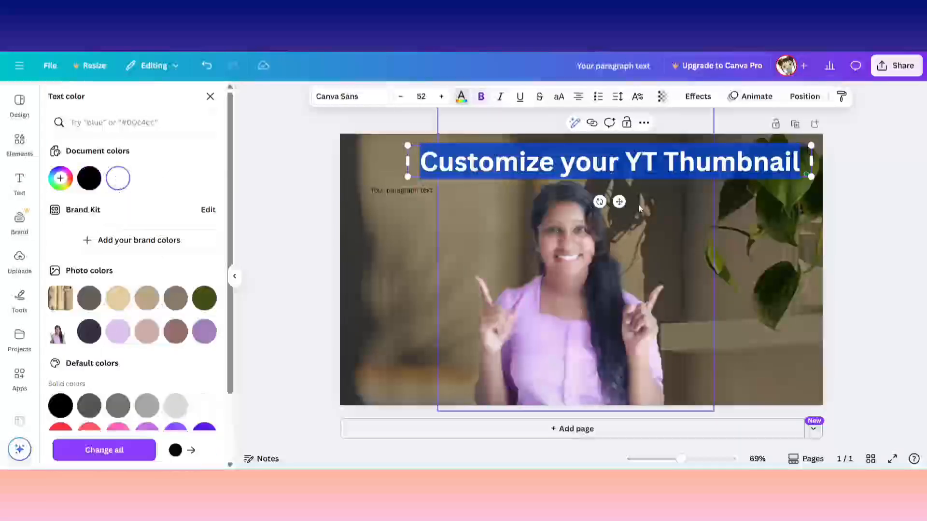
pyautogui.click(138, 454)
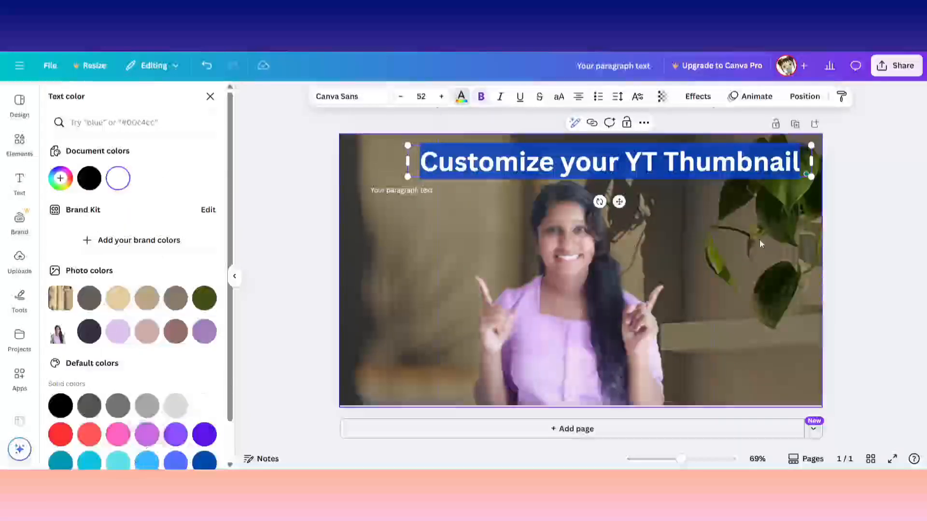
pyautogui.click(852, 227)
# Center the heading near the page's upper edge, reword it as "Customize Your YouTube Thumbnail" and widen its box to fit one line.
pyautogui.click(644, 166)
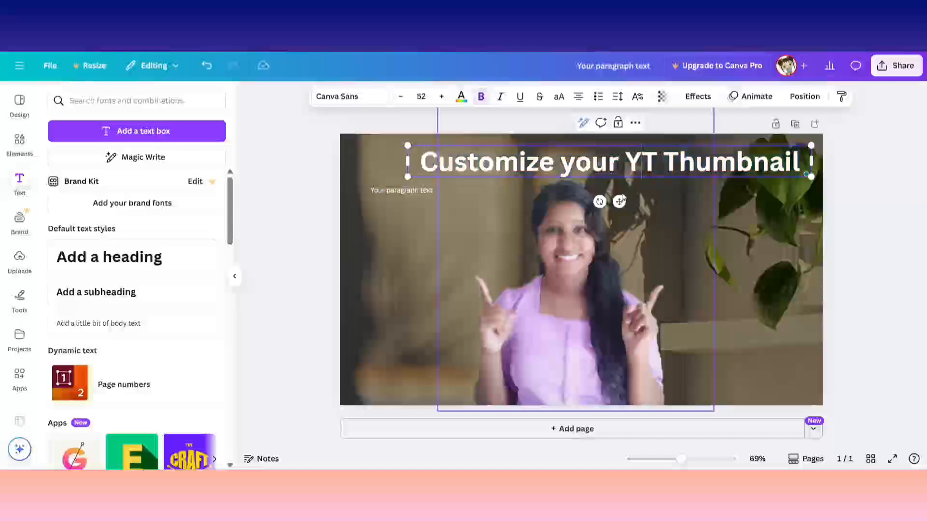
pyautogui.moveTo(622, 198); pyautogui.dragTo(603, 196)
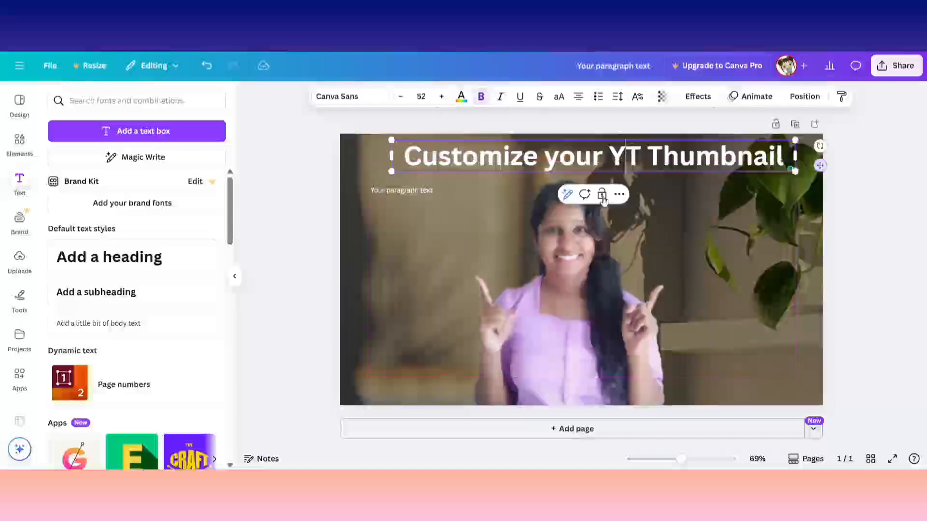
pyautogui.press('BackSpace')
pyautogui.write('Y')
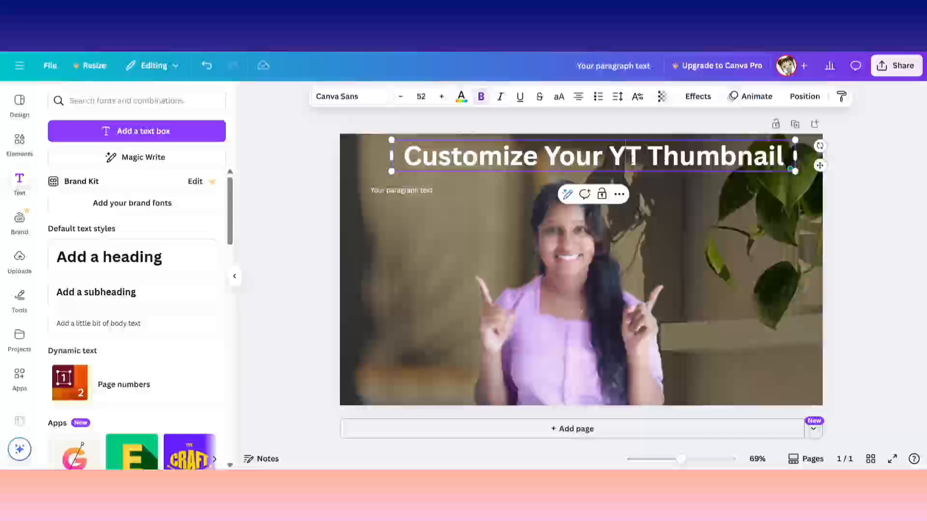
pyautogui.write('ouT')
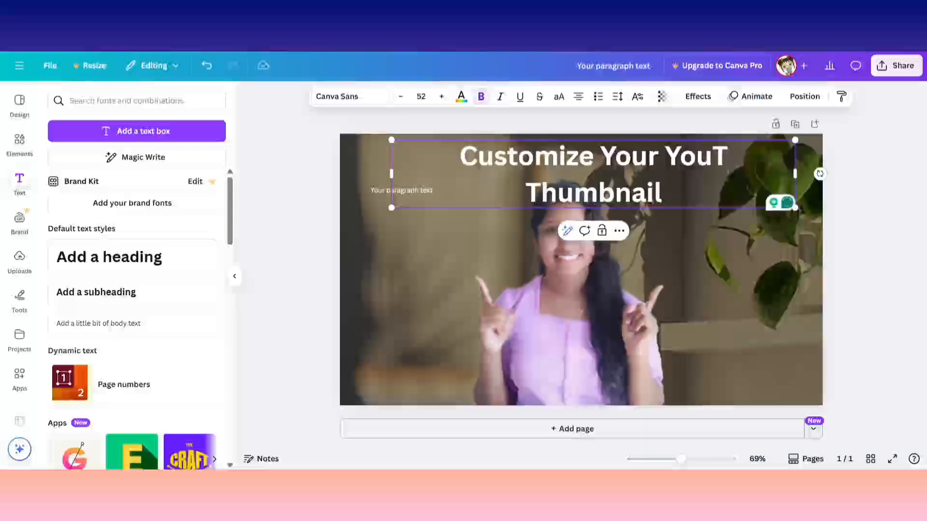
pyautogui.write('ube')
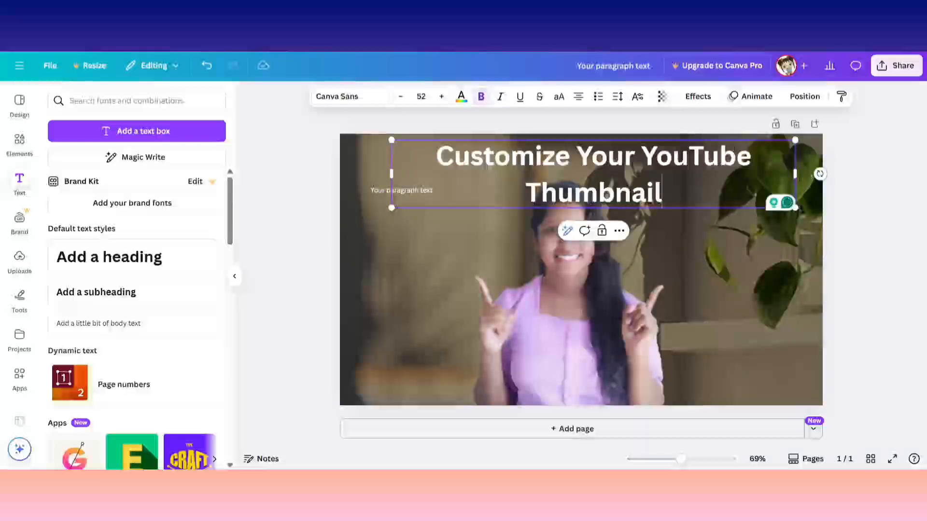
pyautogui.moveTo(804, 182); pyautogui.dragTo(828, 181)
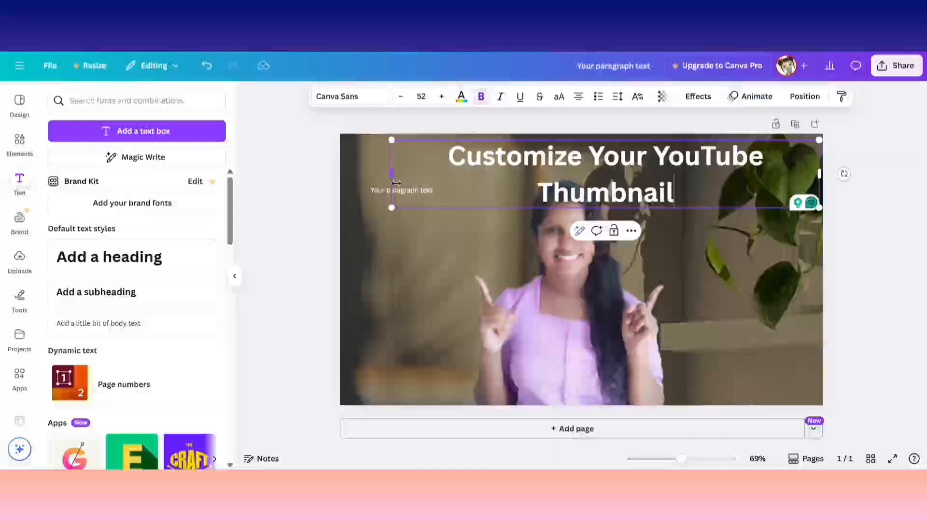
pyautogui.moveTo(395, 183); pyautogui.dragTo(342, 175)
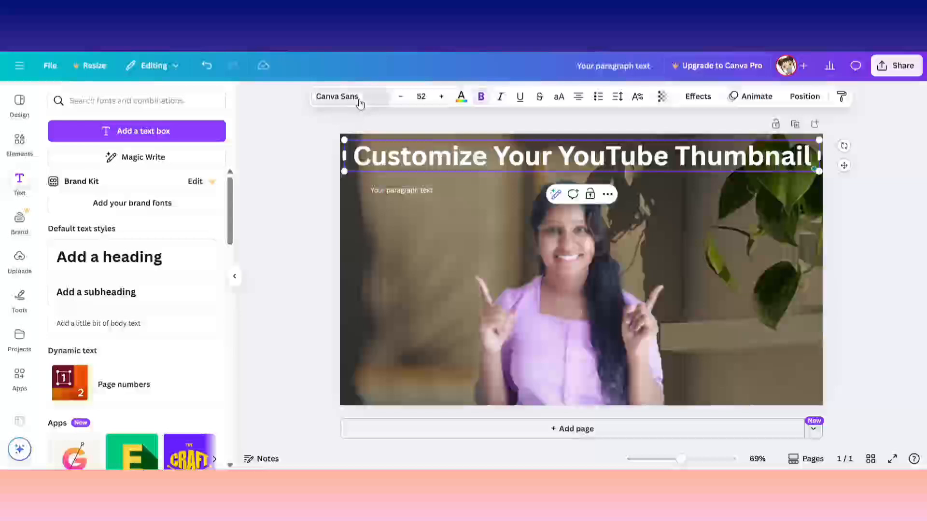
# Search the fonts for "magnol", set the heading to Magnolia Script and apply that font to all text in the design.
pyautogui.click(360, 102)
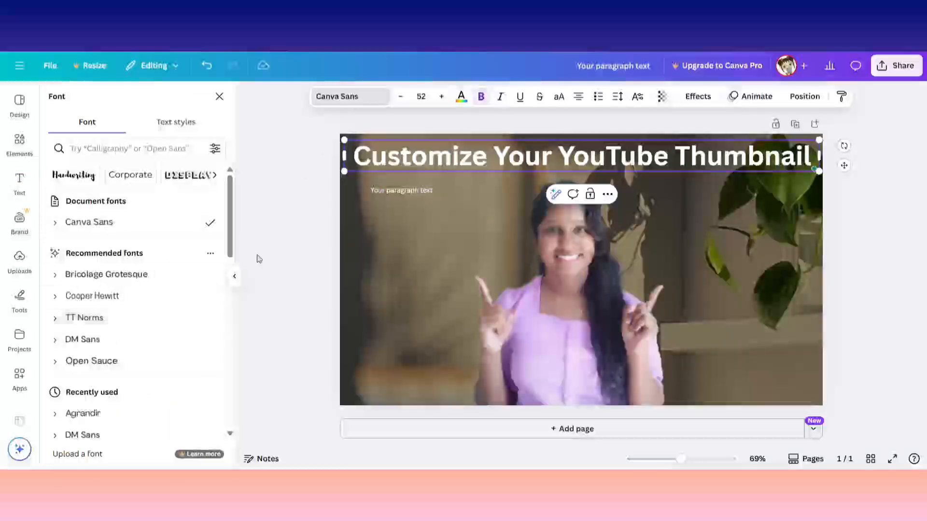
pyautogui.scroll(-1, 233, 216)
pyautogui.click(113, 150)
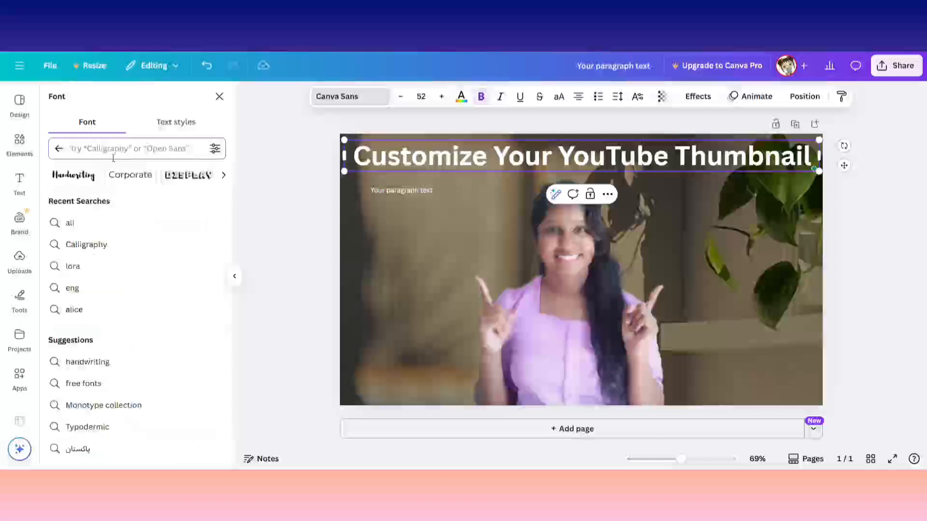
pyautogui.write('magnol')
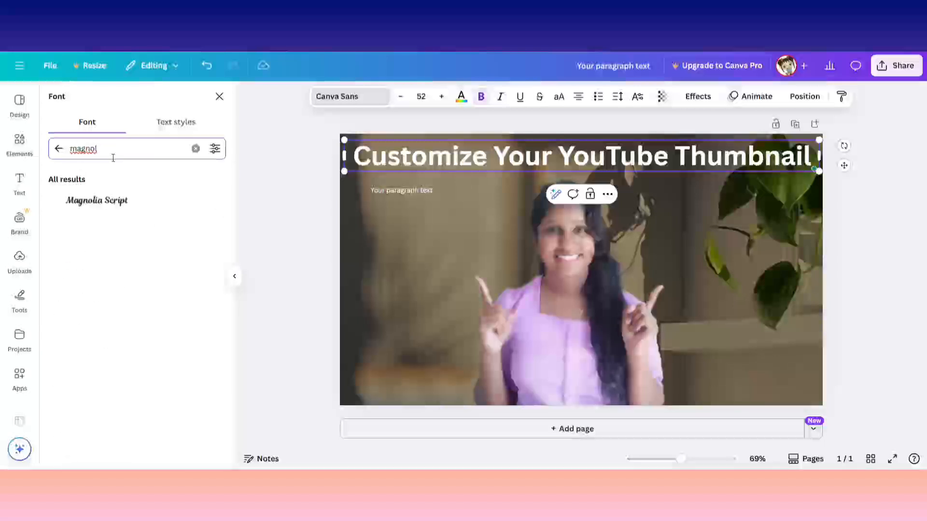
pyautogui.click(95, 199)
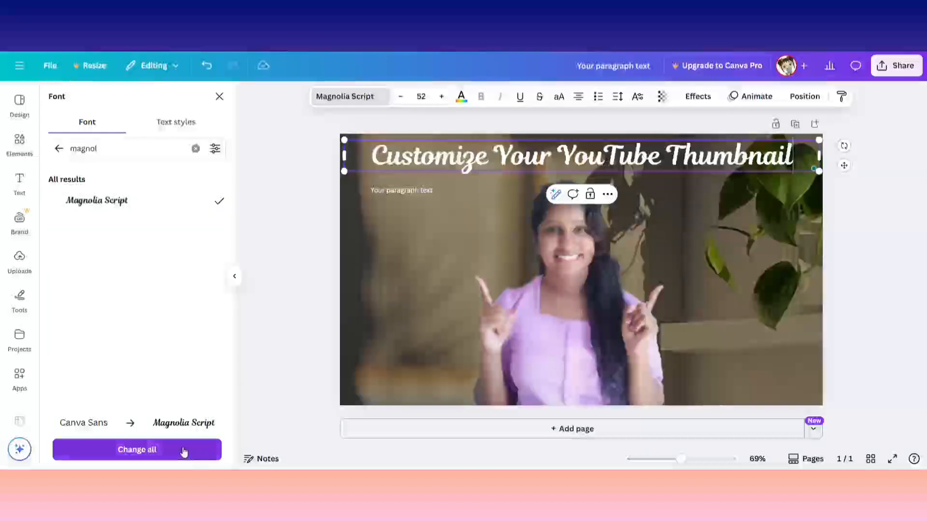
pyautogui.click(184, 452)
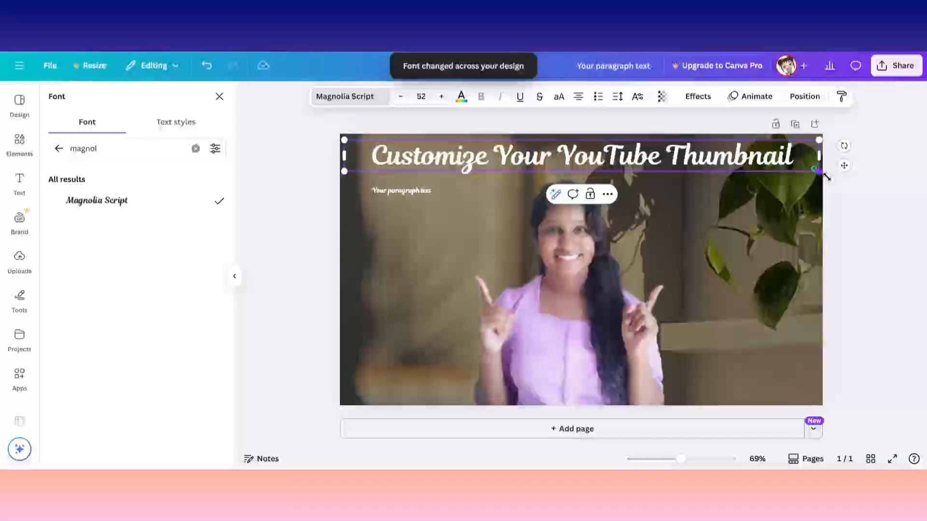
# Enlarge the heading to a font size of about 52.9 so its box spans the page width, and deselect it.
pyautogui.moveTo(824, 172); pyautogui.dragTo(827, 180)
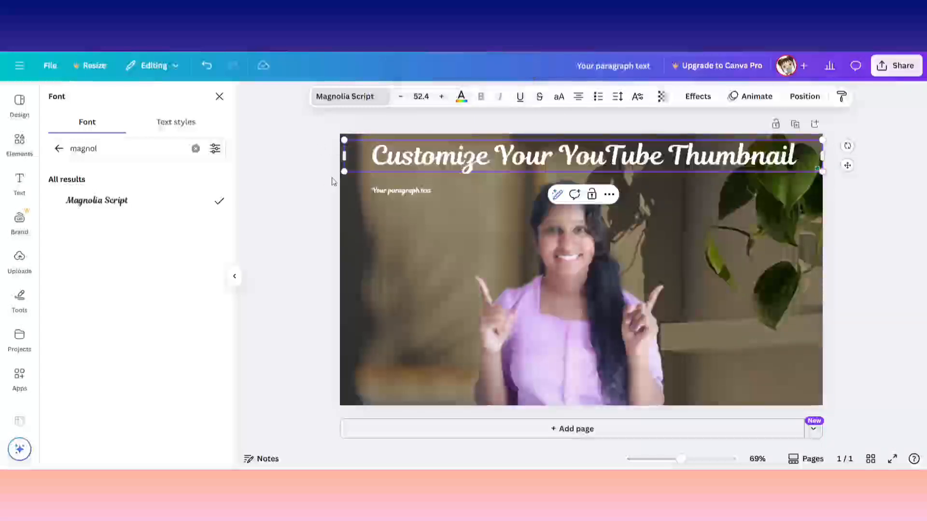
pyautogui.moveTo(348, 182); pyautogui.dragTo(342, 186)
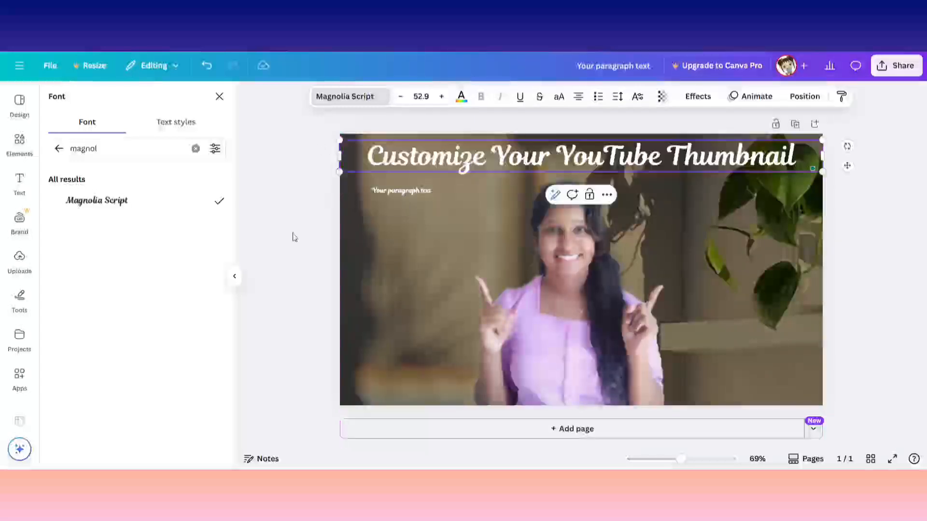
pyautogui.click(295, 238)
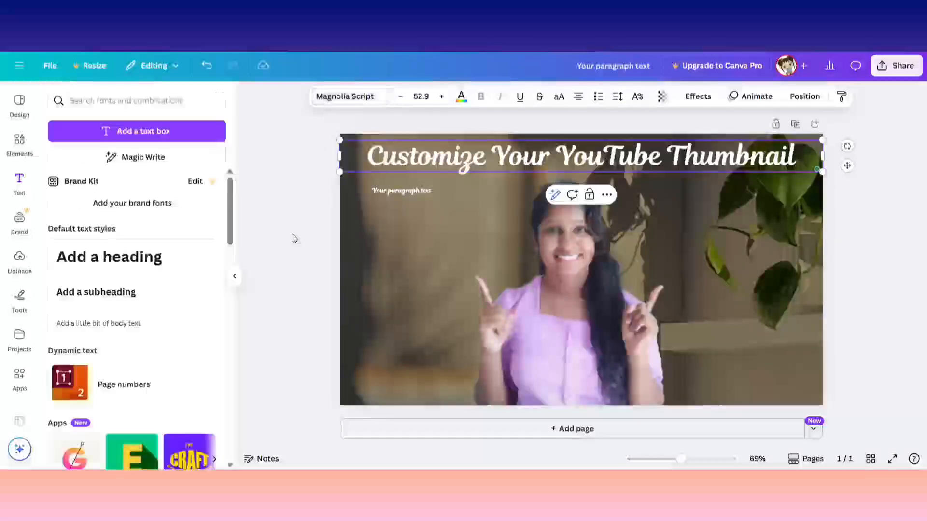
pyautogui.click(869, 284)
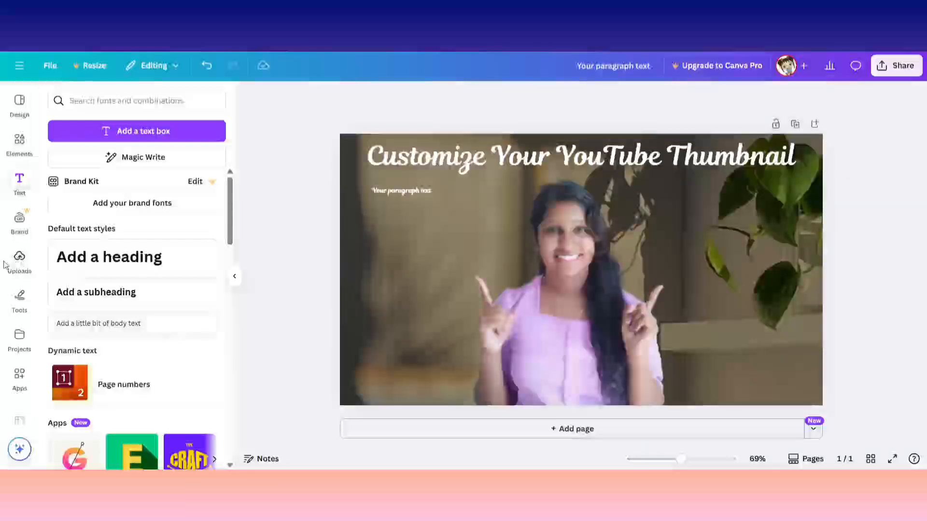
# Add the red YouTube play-button logo from the uploaded images, shrink it and place it in the page's lower-left corner.
pyautogui.click(25, 275)
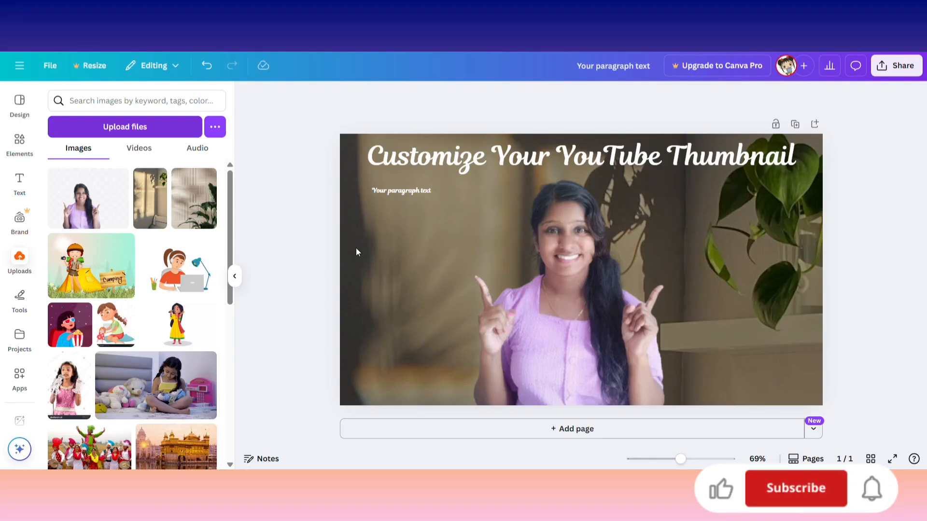
pyautogui.click(77, 212)
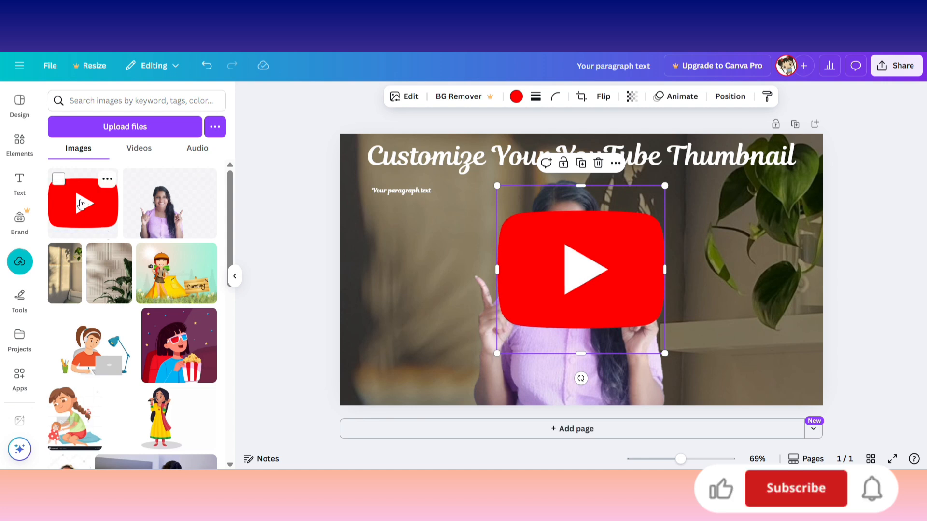
pyautogui.click(87, 213)
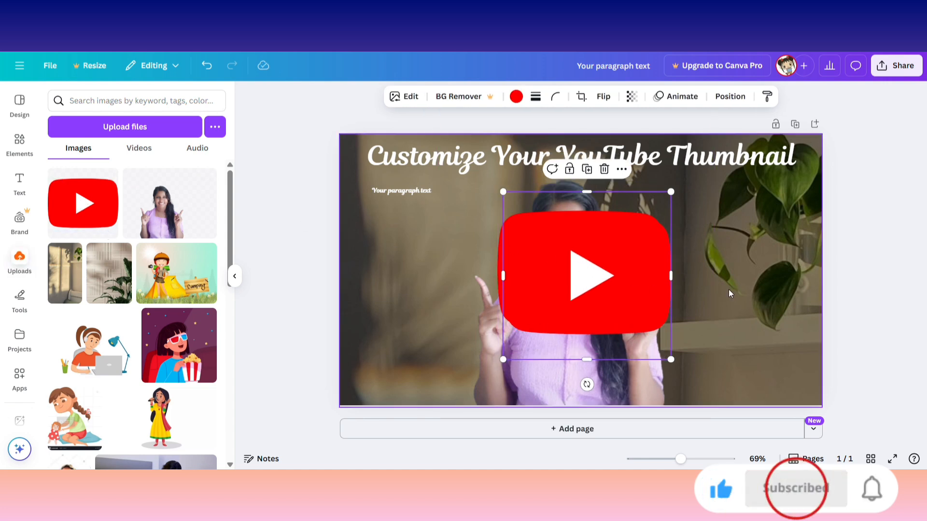
pyautogui.moveTo(629, 267); pyautogui.dragTo(611, 258)
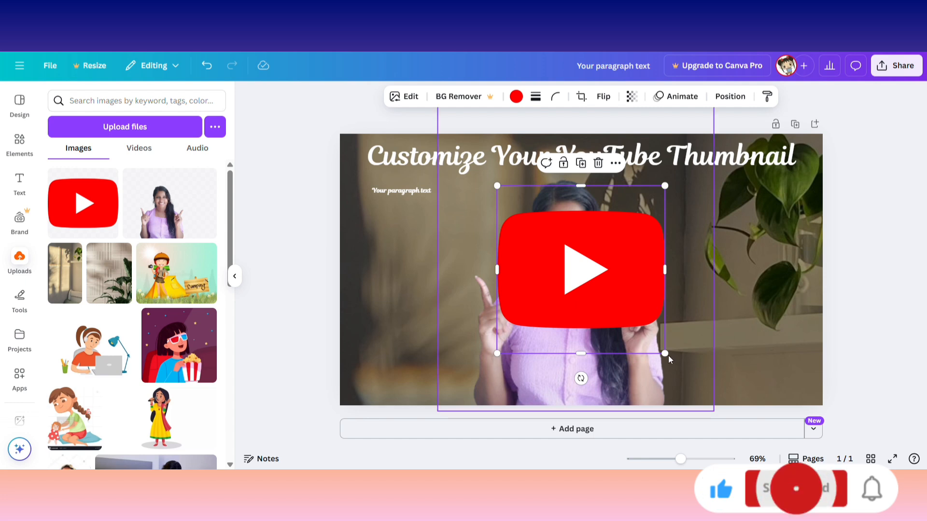
pyautogui.moveTo(665, 354); pyautogui.dragTo(376, 381)
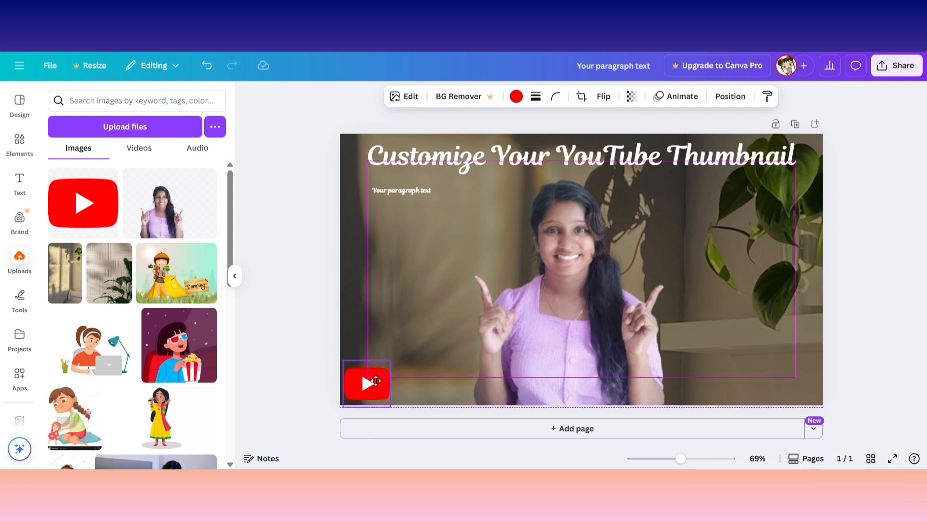
pyautogui.click(306, 270)
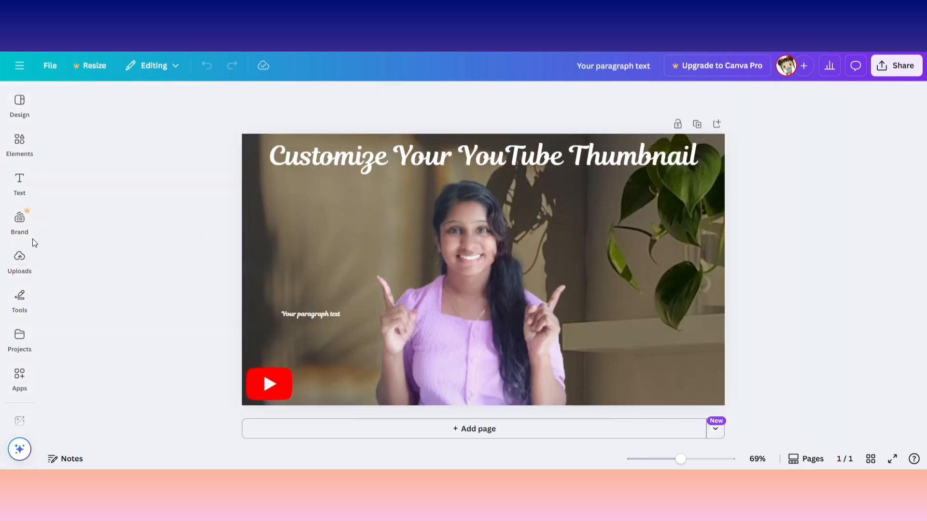
# Add the uploaded "Youtube Channel as a Career" image, shrink it and place it on the page's left side below the heading.
pyautogui.click(20, 259)
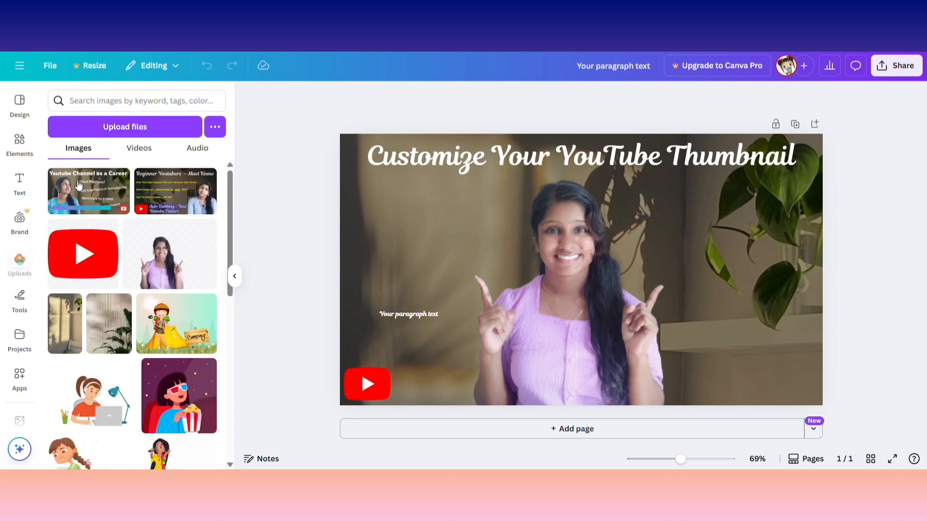
pyautogui.click(78, 185)
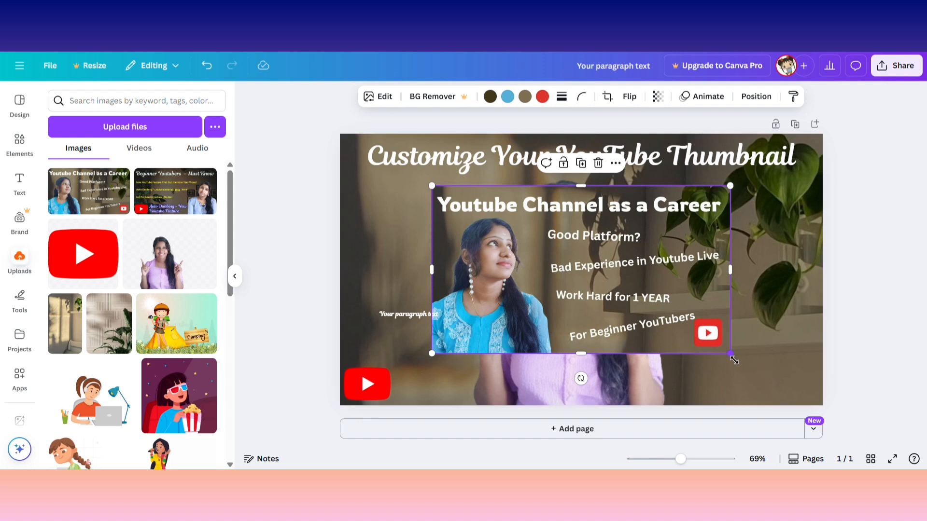
pyautogui.moveTo(733, 359); pyautogui.dragTo(616, 293)
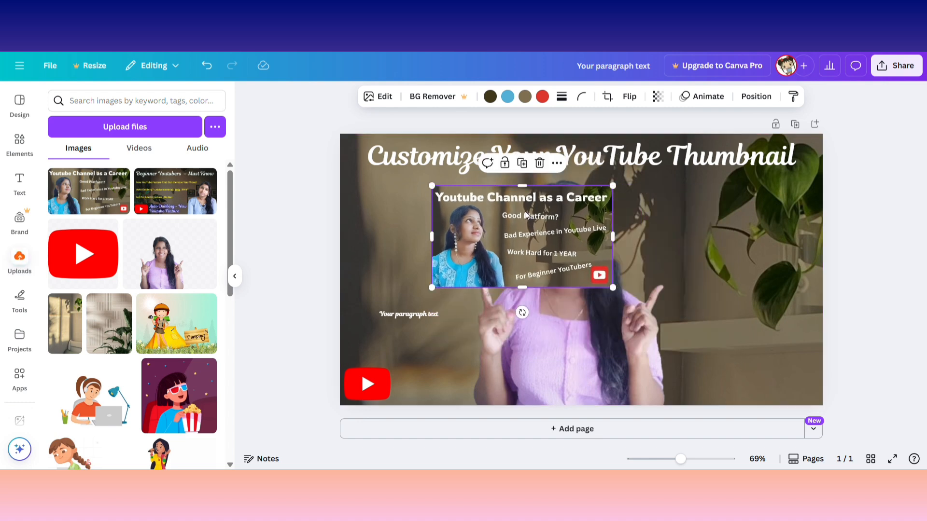
pyautogui.moveTo(526, 215); pyautogui.dragTo(434, 207)
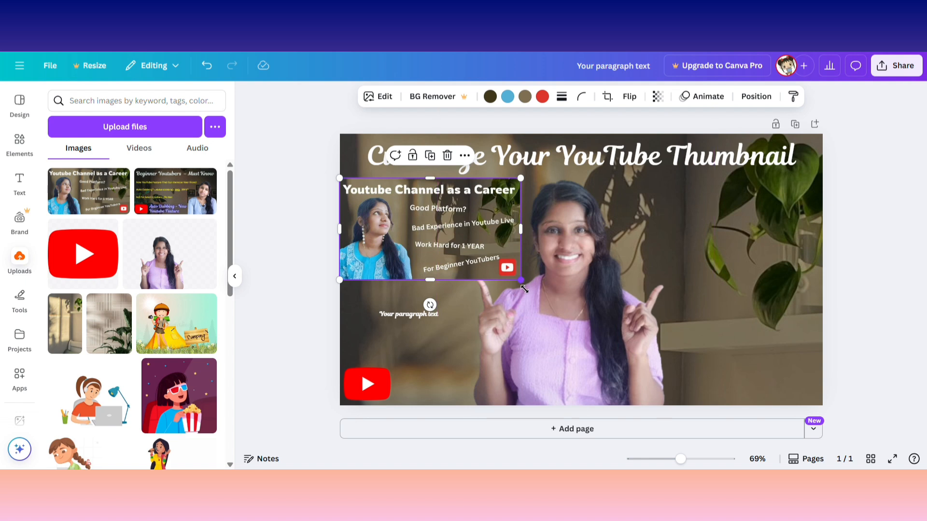
pyautogui.moveTo(522, 288); pyautogui.dragTo(493, 268)
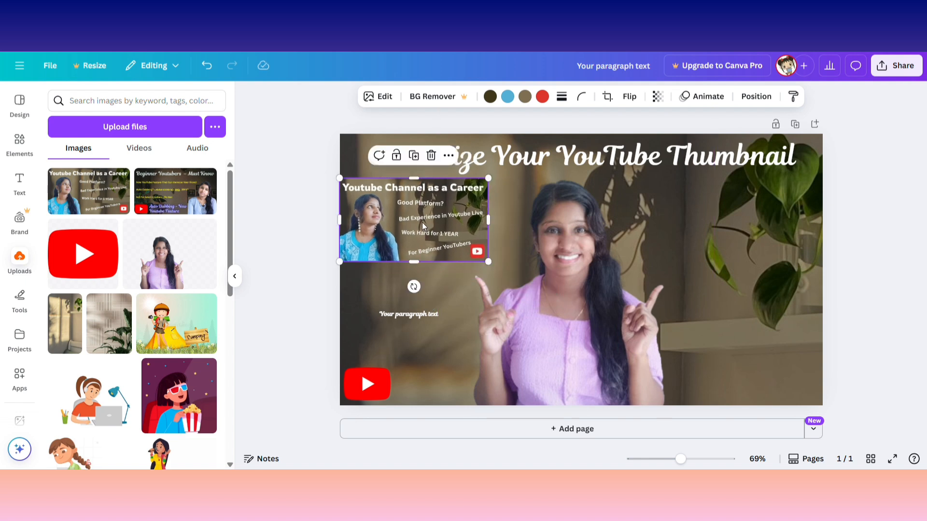
pyautogui.moveTo(423, 226); pyautogui.dragTo(435, 231)
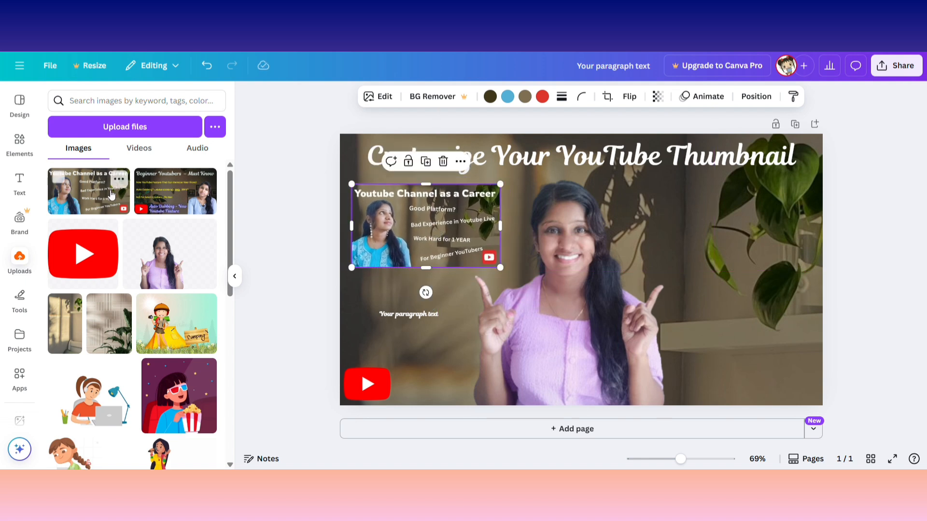
# Add the uploaded "Beginner Youtubers – Must Know" image, shrink it to match the other thumbnail image and place it opposite on the page's right side.
pyautogui.click(162, 199)
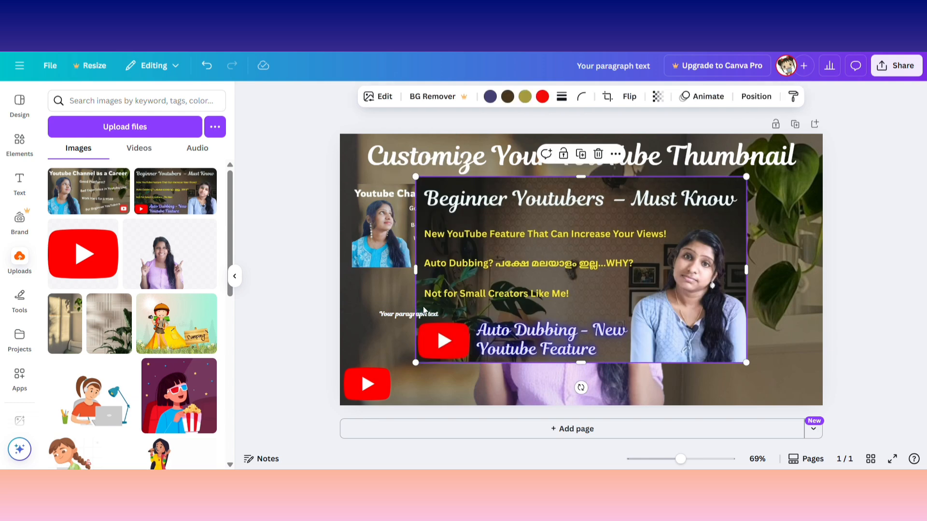
pyautogui.moveTo(421, 182); pyautogui.dragTo(587, 274)
pyautogui.moveTo(706, 281); pyautogui.dragTo(742, 214)
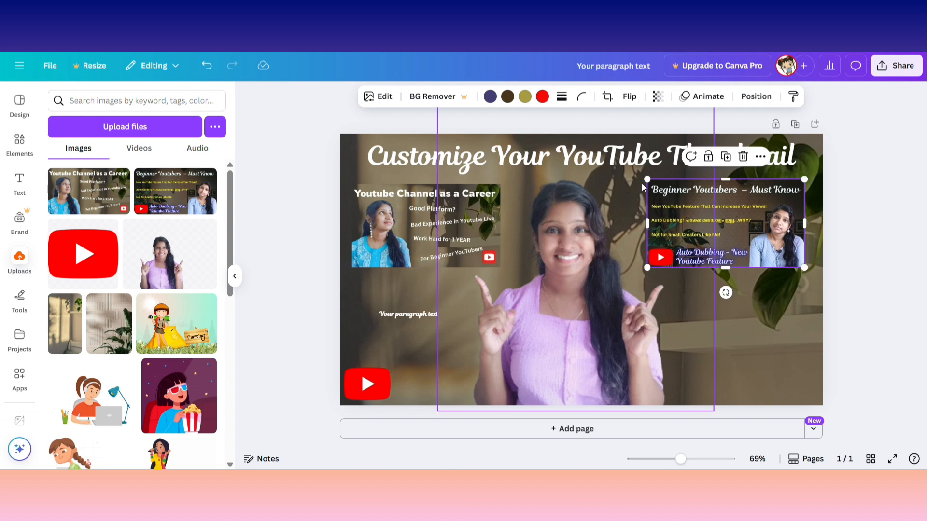
pyautogui.moveTo(648, 181); pyautogui.dragTo(661, 190)
pyautogui.click(896, 253)
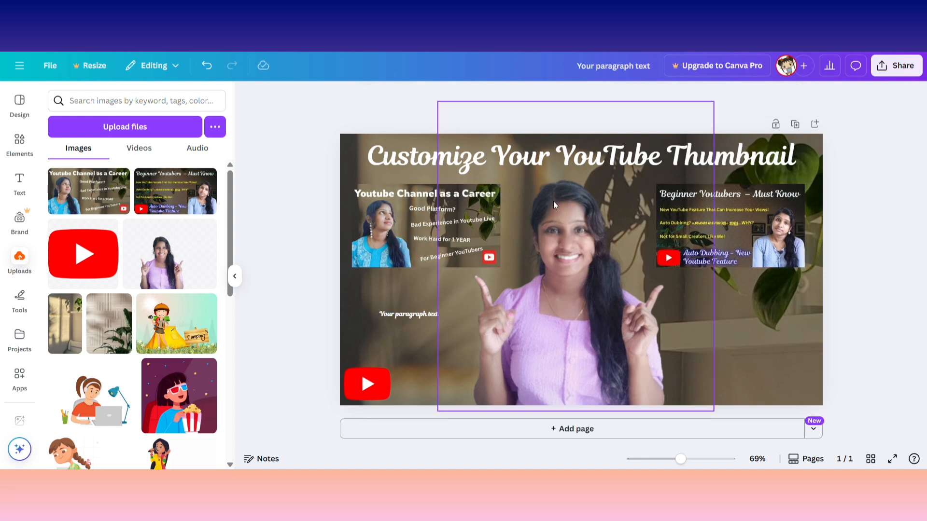
# Give the "Youtube Channel as a Career" image a thin solid border and color it white.
pyautogui.click(396, 245)
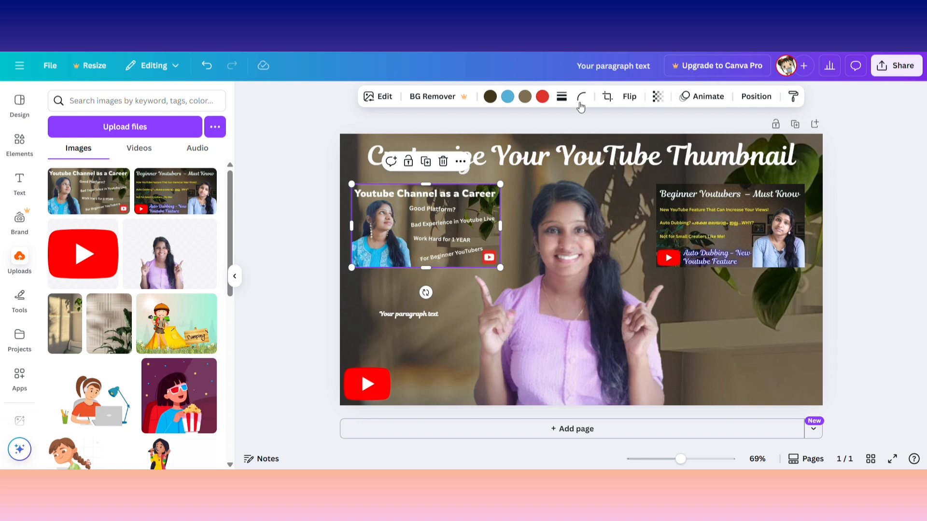
pyautogui.click(567, 101)
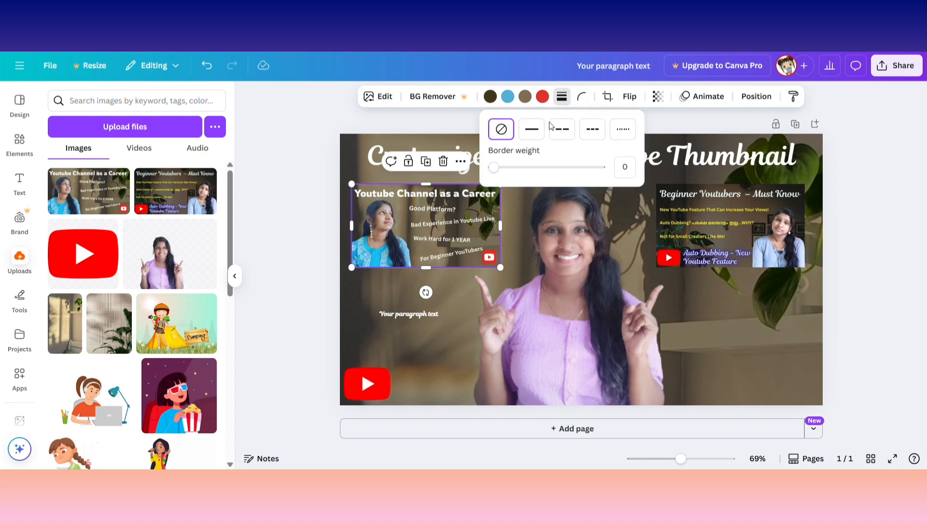
pyautogui.click(532, 131)
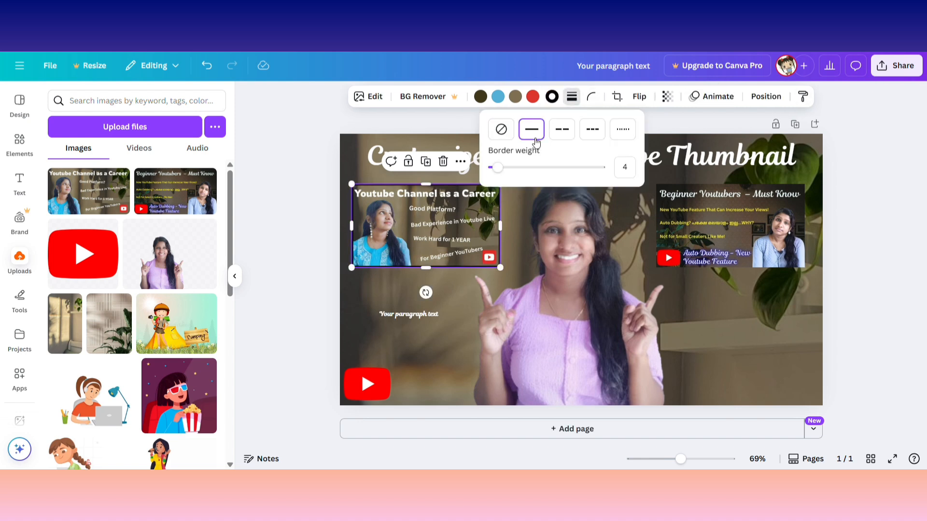
pyautogui.moveTo(497, 168)
pyautogui.mouseDown()
pyautogui.moveTo(511, 170)
pyautogui.moveTo(501, 179)
pyautogui.mouseUp()
pyautogui.click(555, 96)
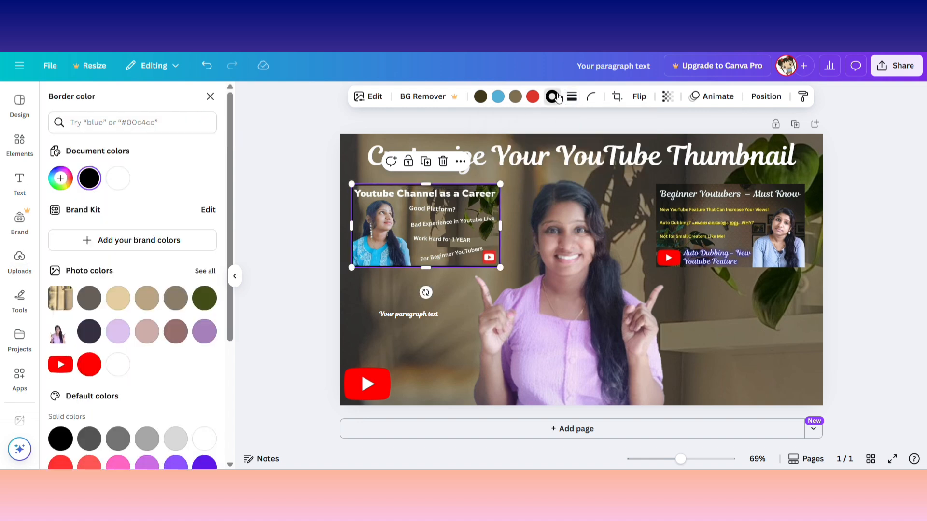
pyautogui.click(118, 178)
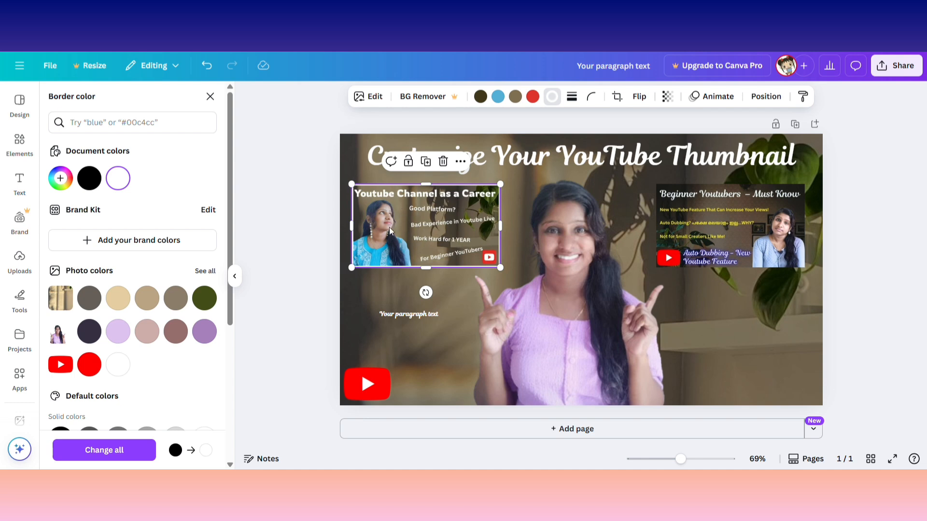
# Copy the bordered image's style onto the "Beginner Youtubers – Must Know" image and deselect it.
pyautogui.click(701, 221)
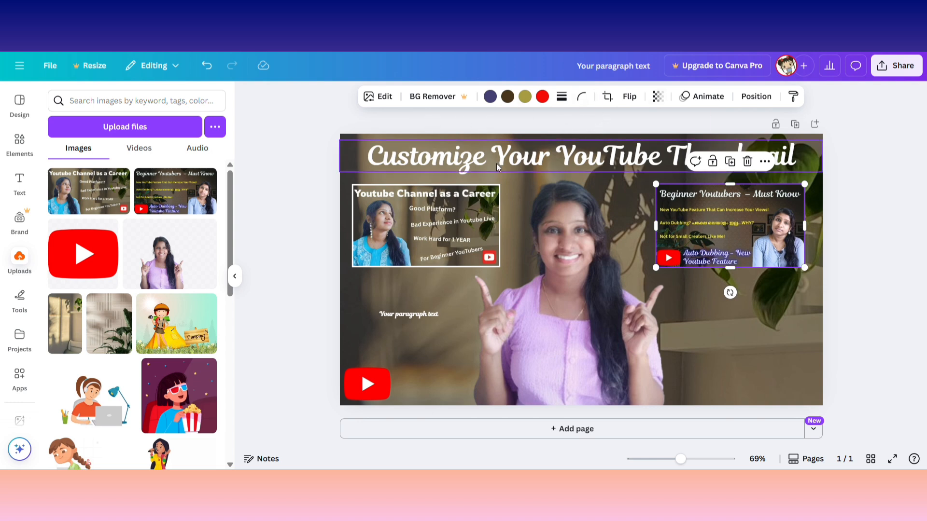
pyautogui.click(432, 224)
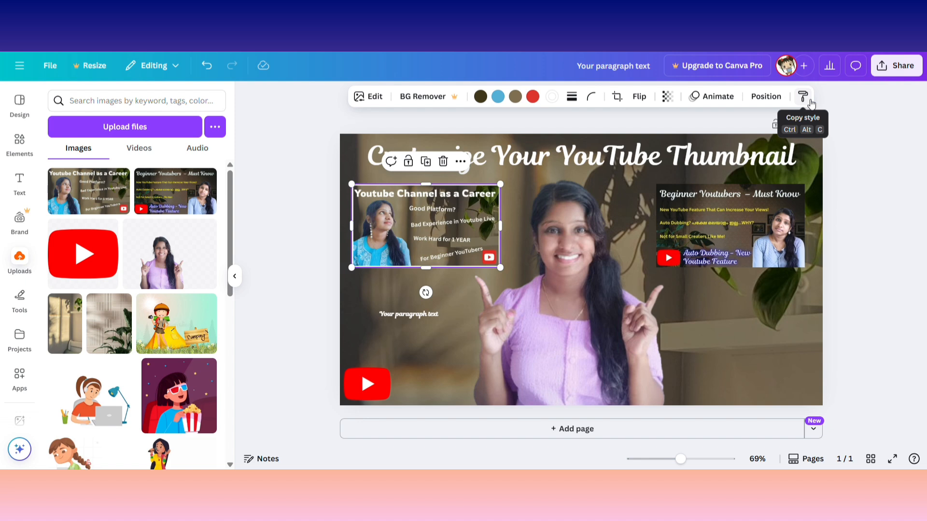
pyautogui.click(803, 97)
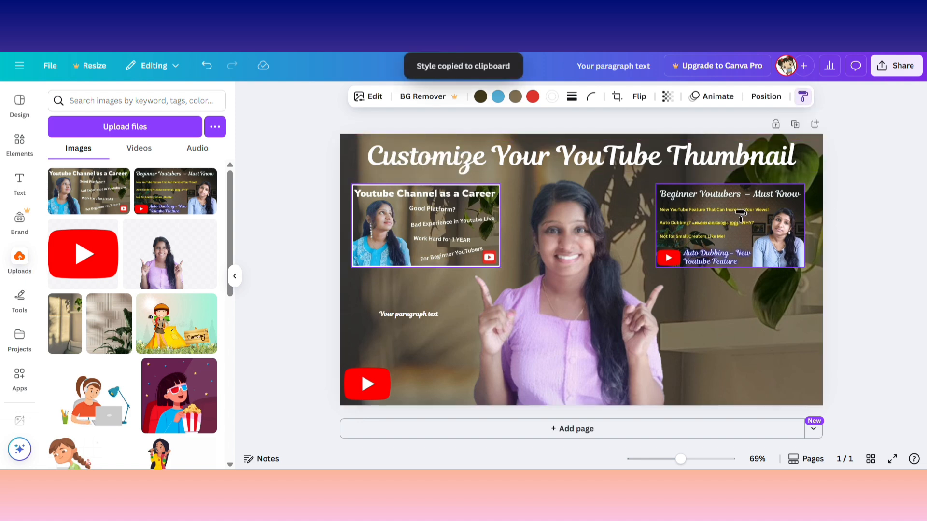
pyautogui.click(739, 216)
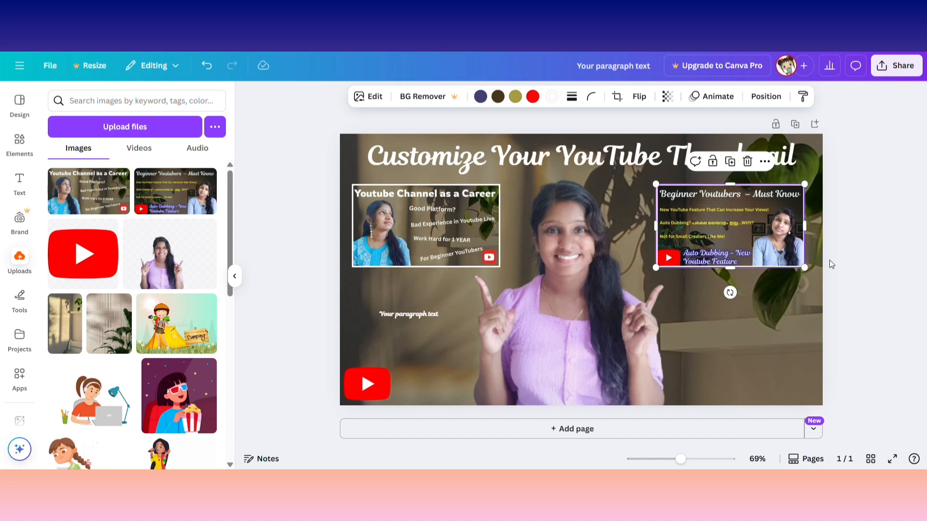
pyautogui.click(846, 273)
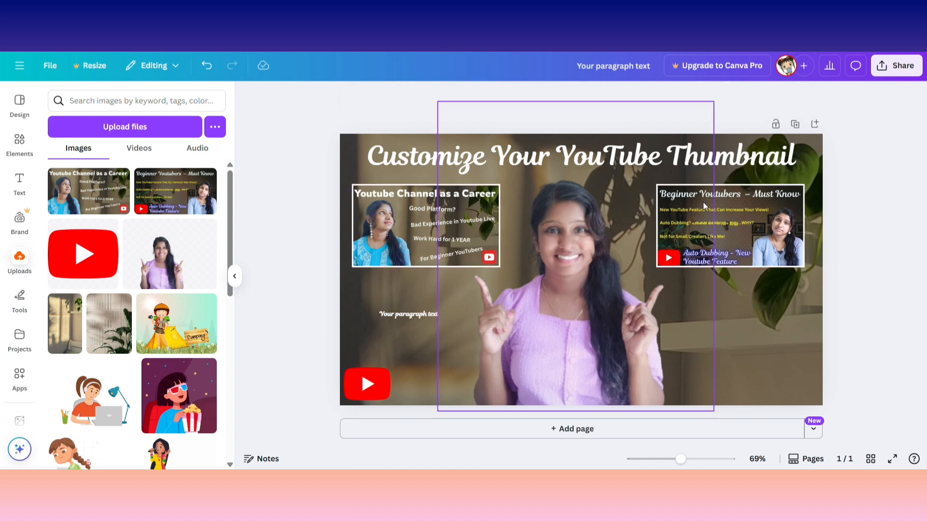
pyautogui.click(718, 239)
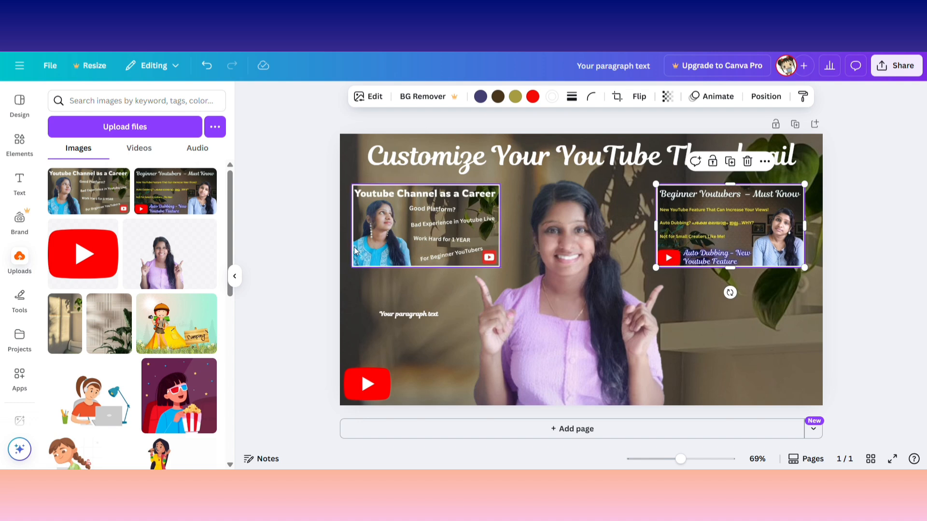
pyautogui.click(271, 237)
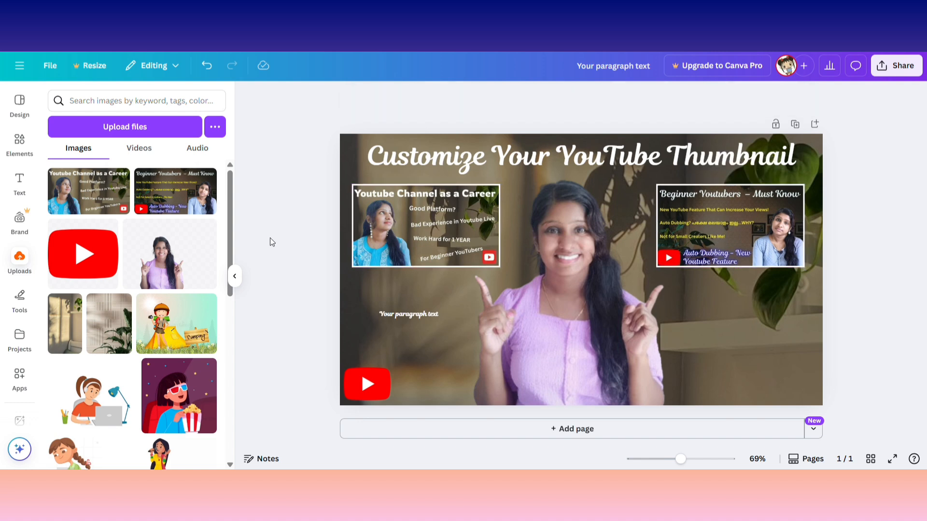
# Replace the small placeholder paragraph text above the YouTube logo with "Canva".
pyautogui.click(525, 153)
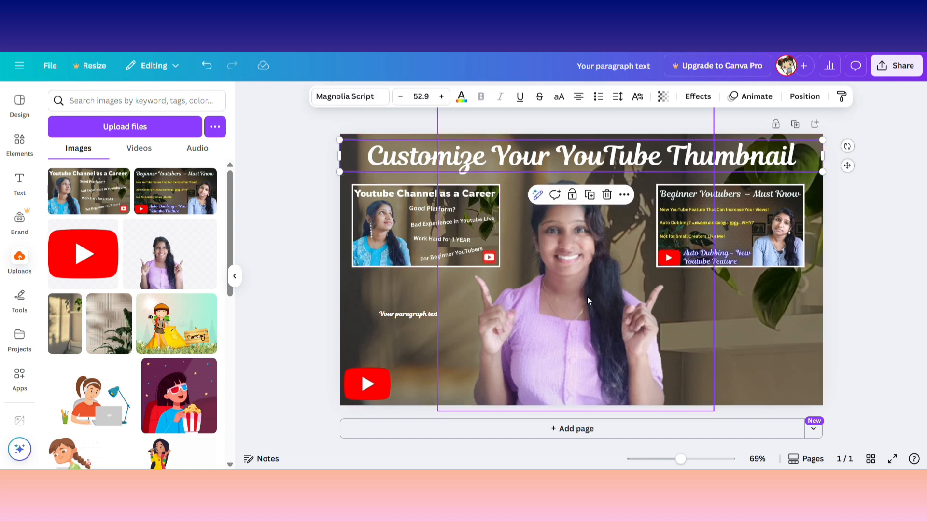
pyautogui.click(415, 310)
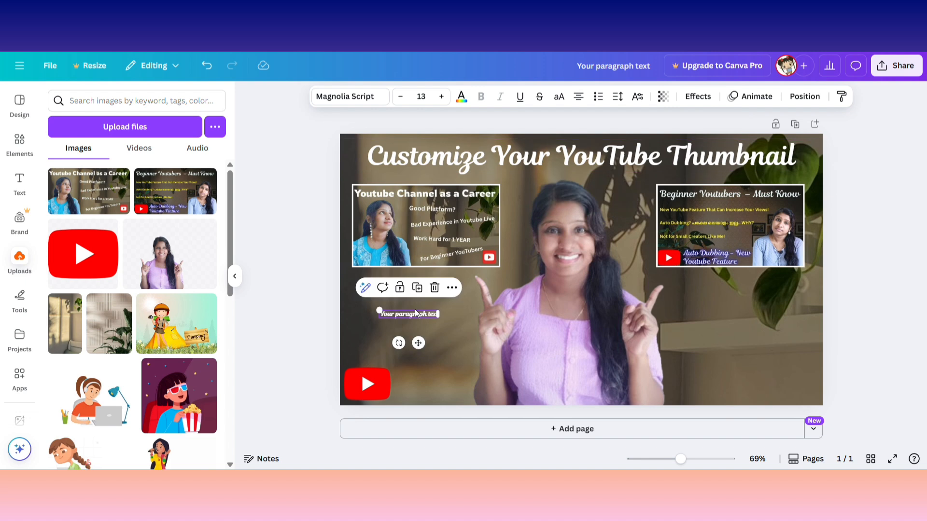
pyautogui.click(418, 316)
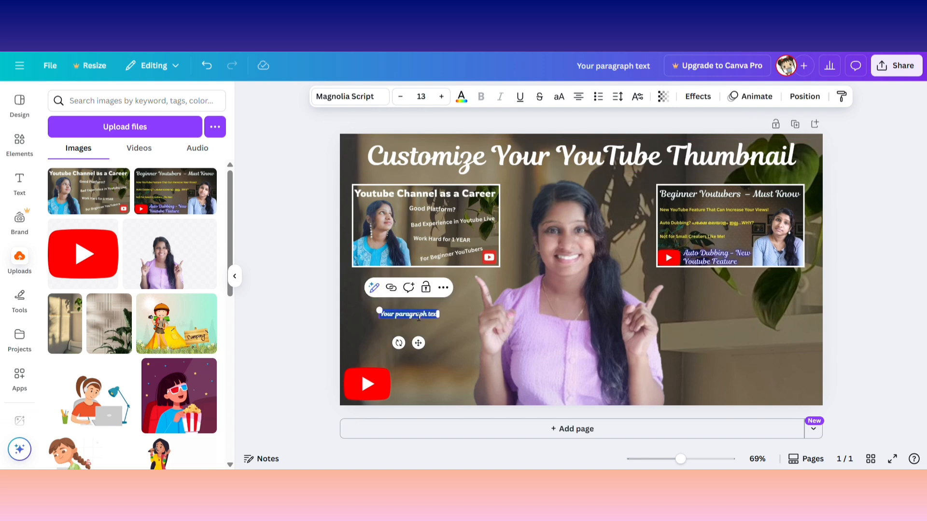
pyautogui.write('Canva')
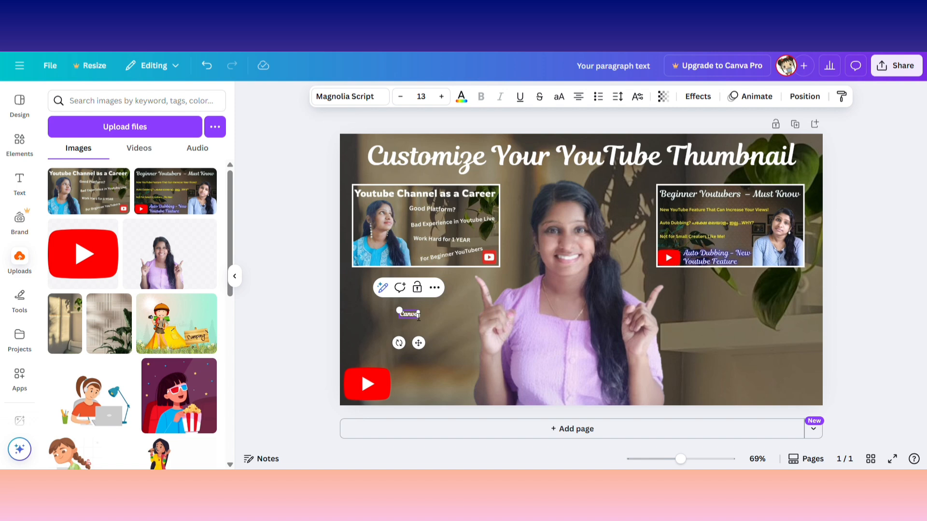
# Set the "Canva" text to font size 27 and change its font to Canva Sans.
pyautogui.click(442, 97)
pyautogui.click(442, 97)
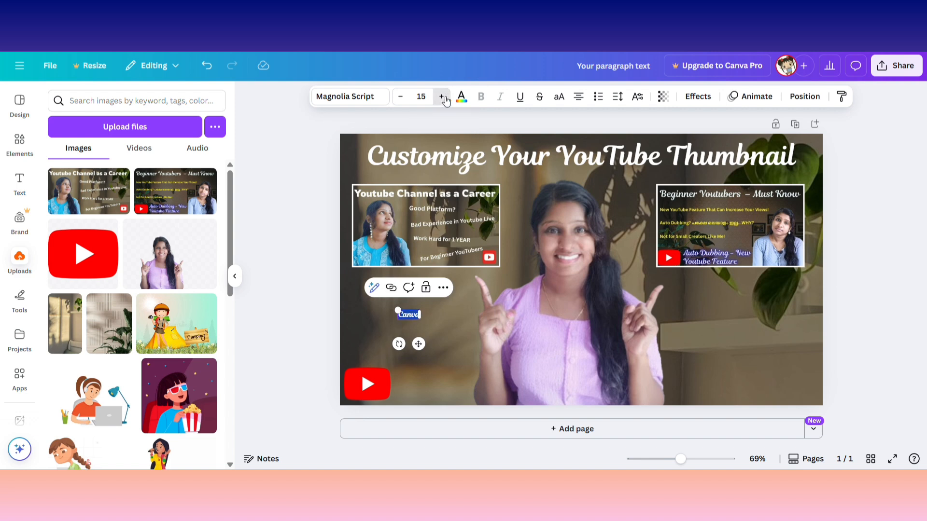
pyautogui.click(442, 97)
pyautogui.click(443, 97)
pyautogui.click(442, 97)
pyautogui.click(442, 97)
pyautogui.click(443, 97)
pyautogui.click(442, 97)
pyautogui.click(442, 97)
pyautogui.click(442, 97)
pyautogui.click(443, 97)
pyautogui.click(442, 97)
pyautogui.click(442, 97)
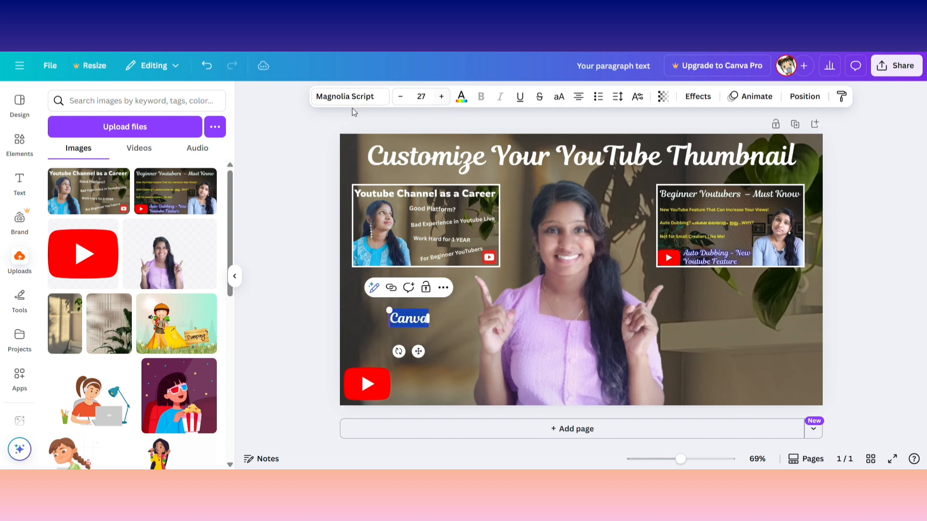
pyautogui.click(355, 99)
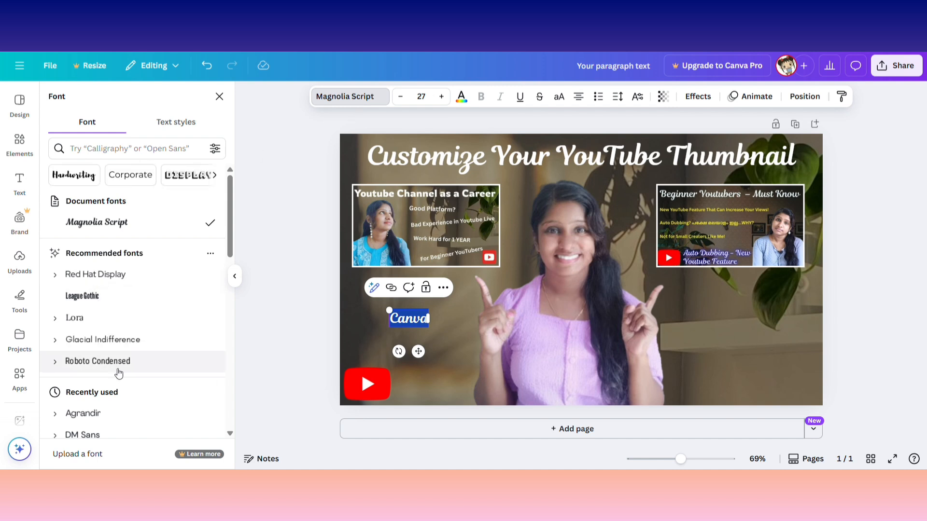
pyautogui.moveTo(230, 236); pyautogui.dragTo(230, 279)
pyautogui.click(96, 285)
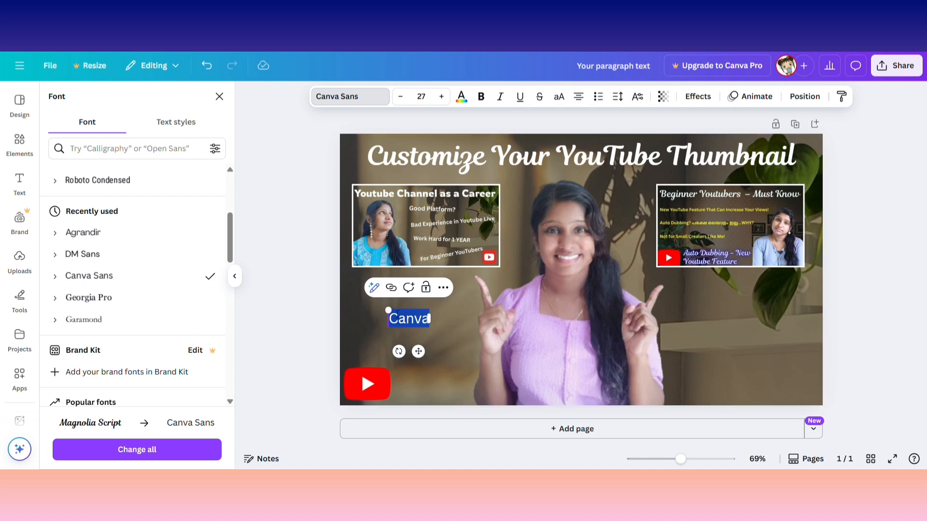
# Enlarge the "Customize Your YouTube Thumbnail" heading to font size 55.9.
pyautogui.click(609, 150)
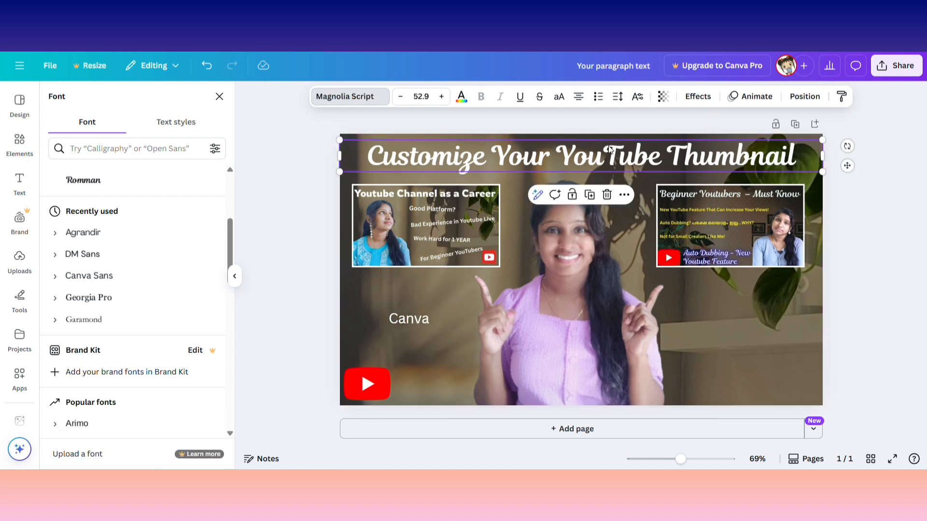
pyautogui.click(448, 97)
pyautogui.click(447, 97)
pyautogui.click(447, 97)
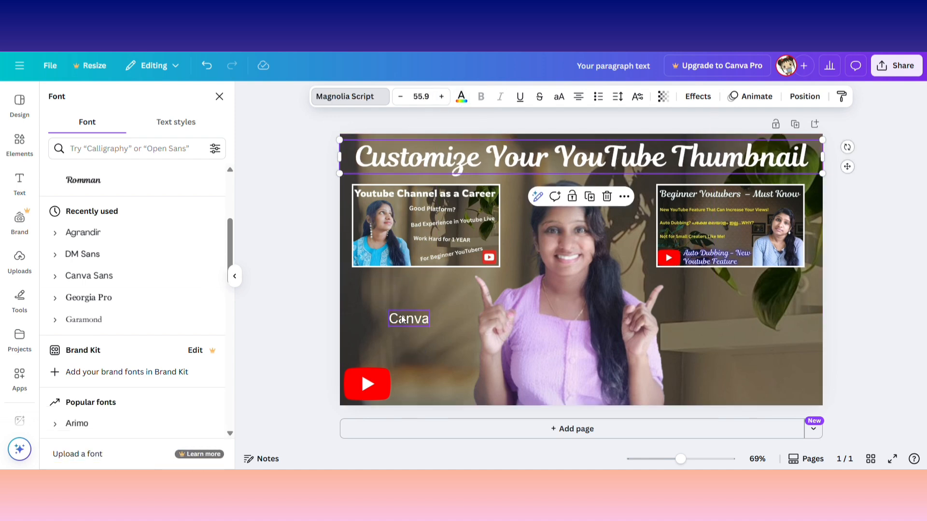
# Move the "Canva" text below the "Youtube Channel as a Career" image and extend it to "Using Canva Application" on one line.
pyautogui.moveTo(409, 318); pyautogui.dragTo(372, 295)
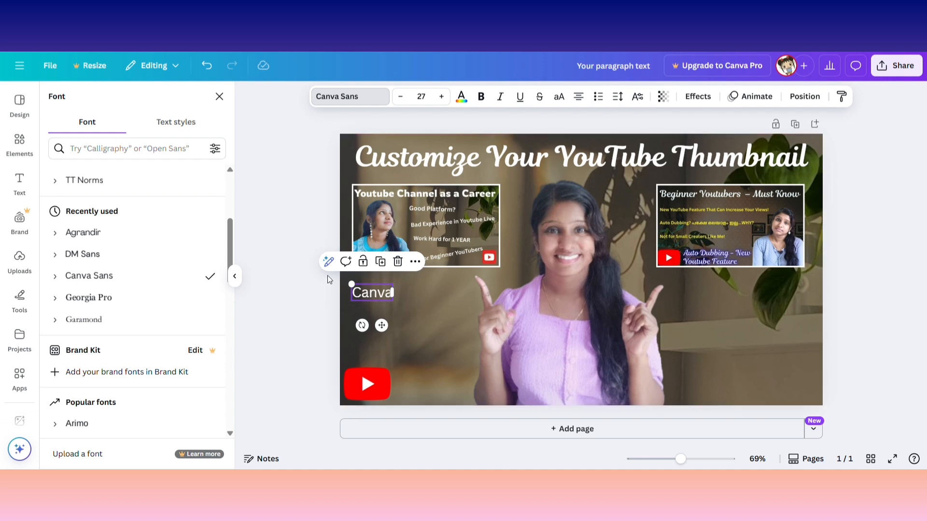
pyautogui.click(371, 296)
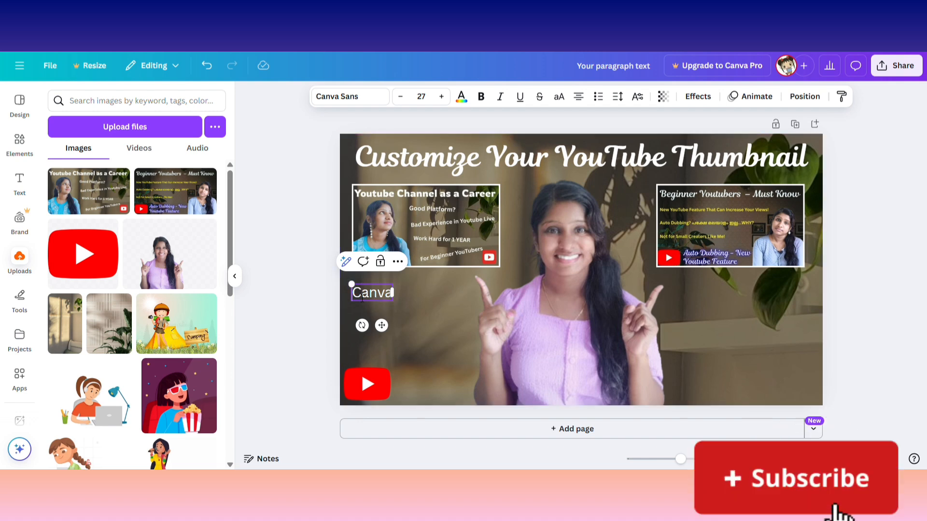
pyautogui.write('Using')
pyautogui.press('Return')
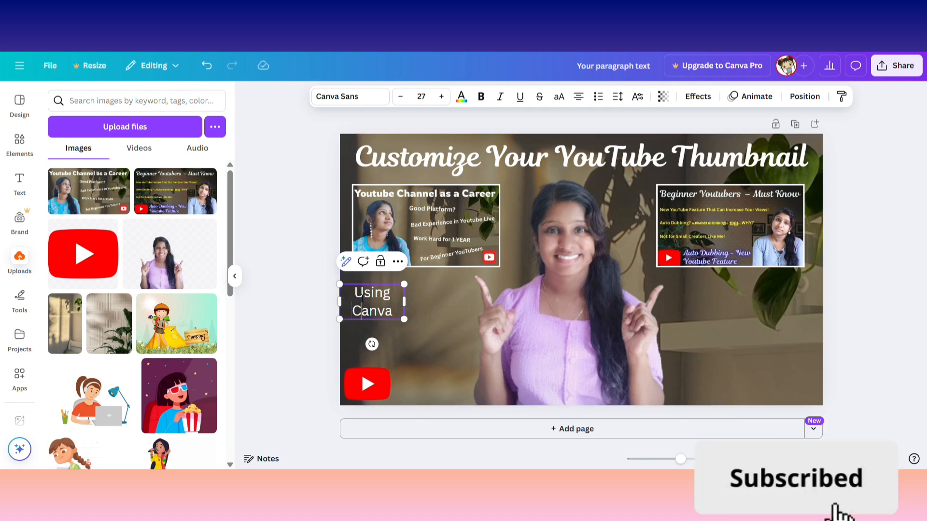
pyautogui.press('End')
pyautogui.write('Applica')
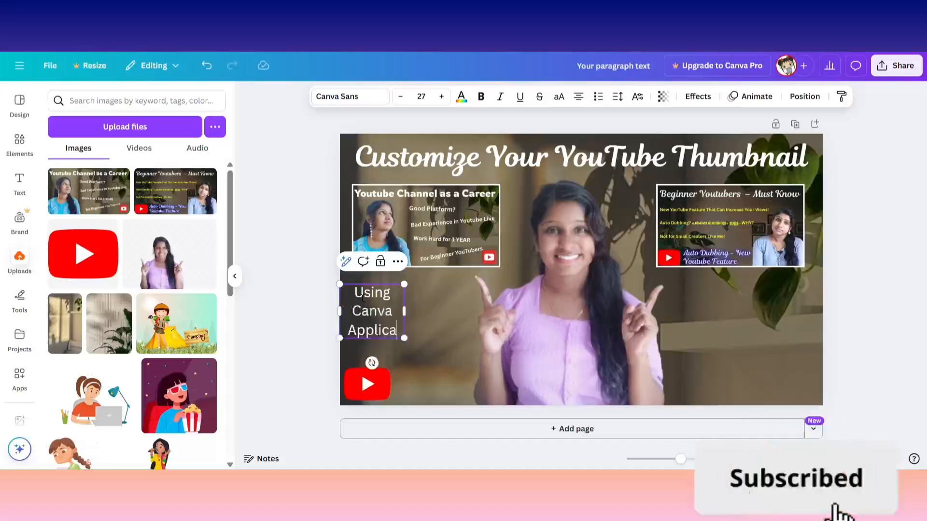
pyautogui.write('tion')
pyautogui.moveTo(405, 312); pyautogui.dragTo(501, 295)
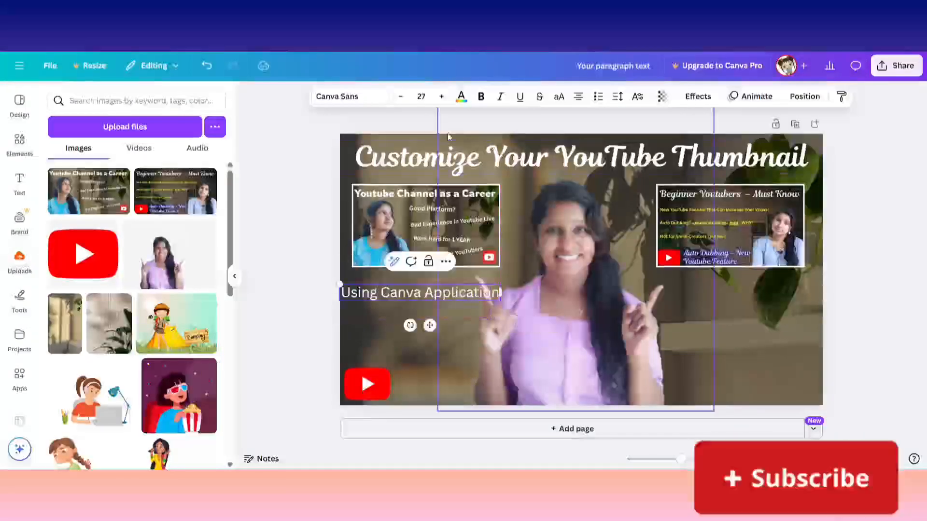
# Set the "Using Canva Application" text to font size 23, shift it slightly lower and deselect it.
pyautogui.click(401, 97)
pyautogui.click(401, 96)
pyautogui.click(401, 96)
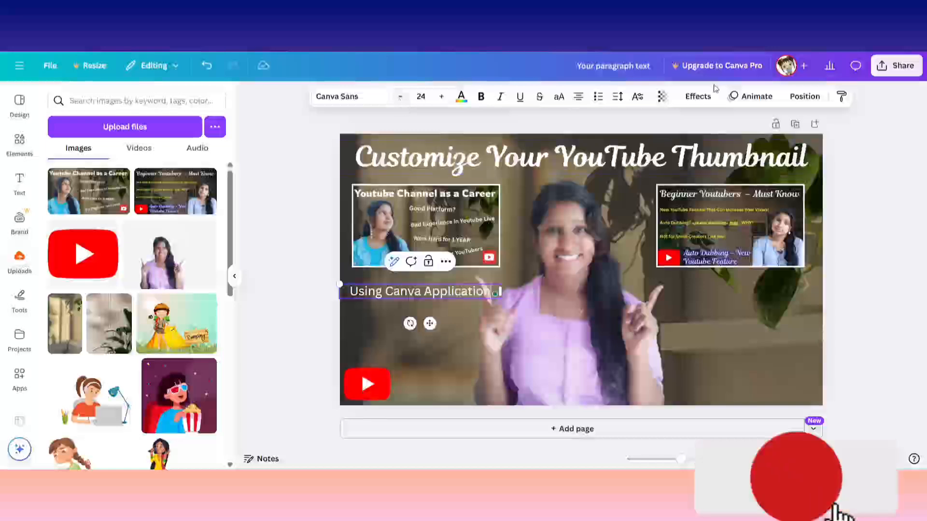
pyautogui.click(581, 99)
pyautogui.click(401, 96)
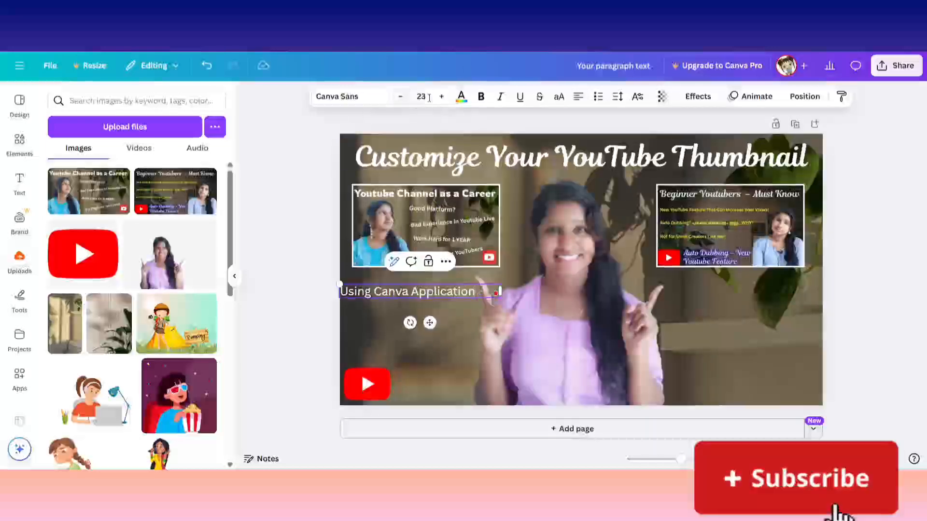
pyautogui.moveTo(429, 323); pyautogui.dragTo(439, 340)
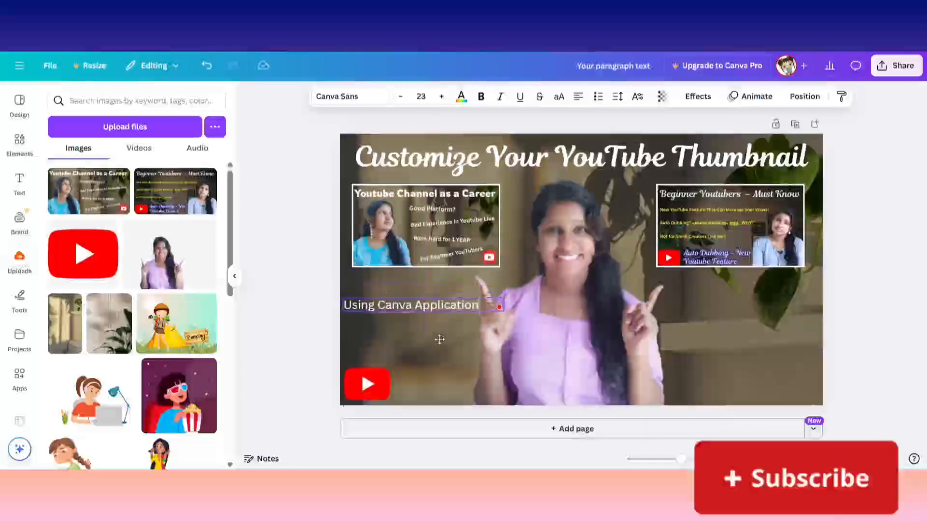
pyautogui.click(311, 294)
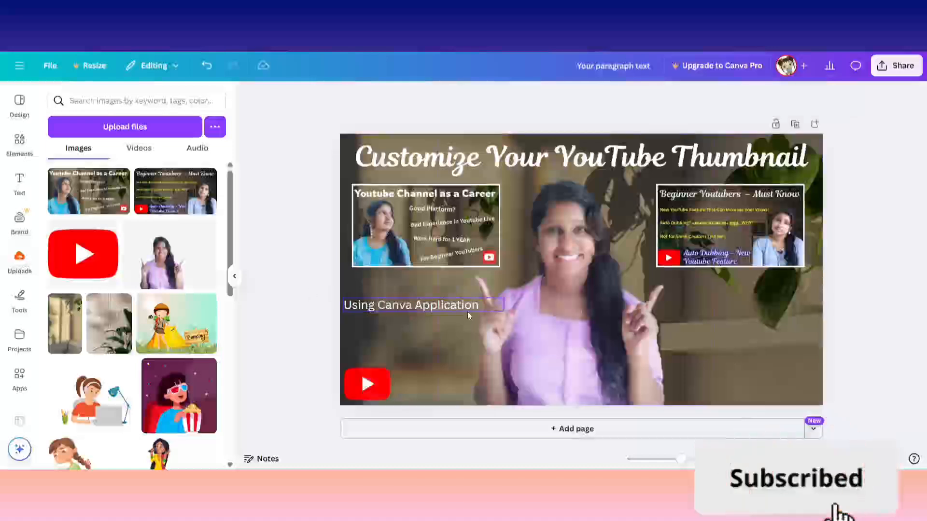
# Duplicate the "Using Canva Application" text, place the copy in the thumbnail's lower-right area and replace its wording with "For Beginners".
pyautogui.click(469, 310)
pyautogui.hotkey('ctrl', 'd')
pyautogui.moveTo(439, 342); pyautogui.dragTo(777, 393)
pyautogui.doubleClick(737, 361)
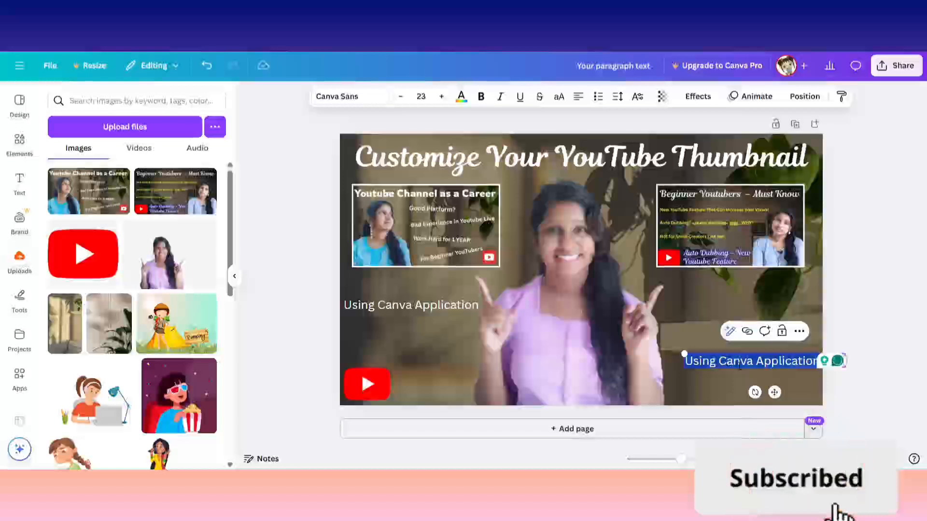
pyautogui.press('BackSpace')
pyautogui.write('F')
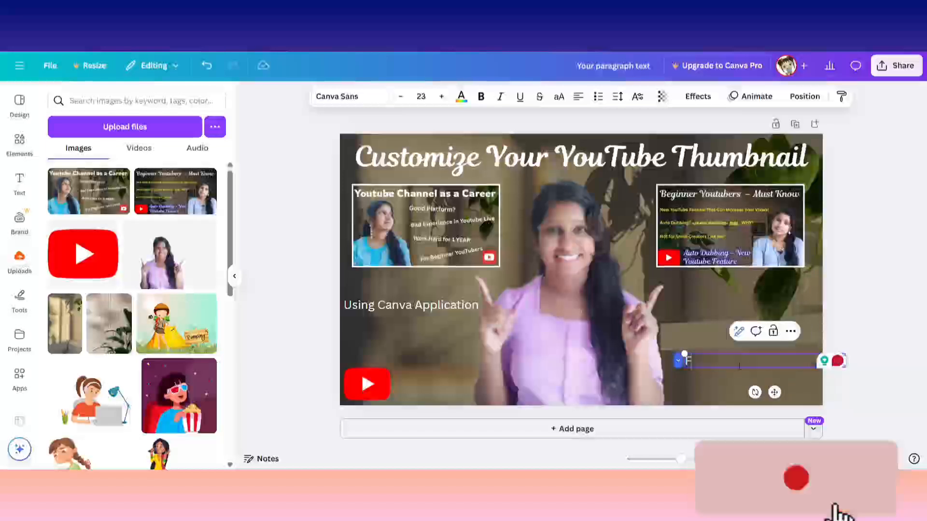
pyautogui.write('or beginners')
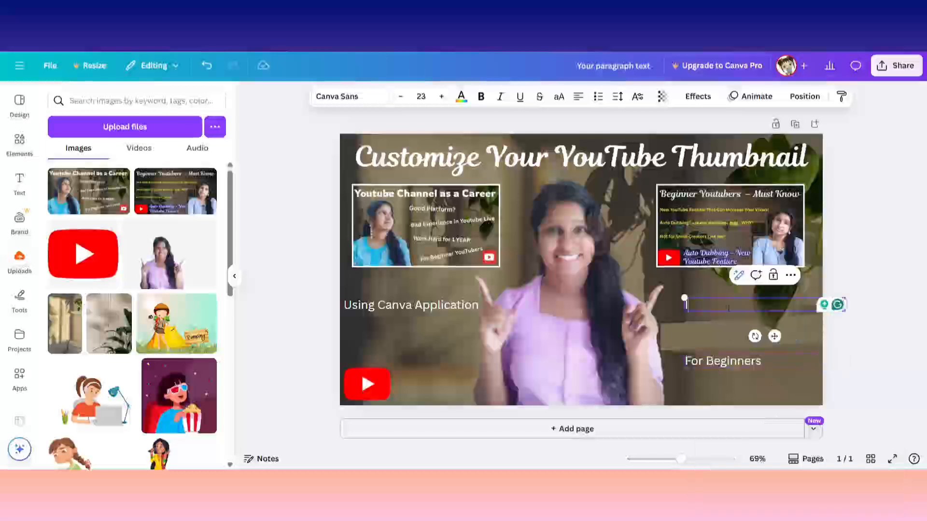
# Fill the text copy above "For Beginners" with "Create your thumbnail today", replacing the trial wording "Eye catching Images".
pyautogui.write('Eye catch')
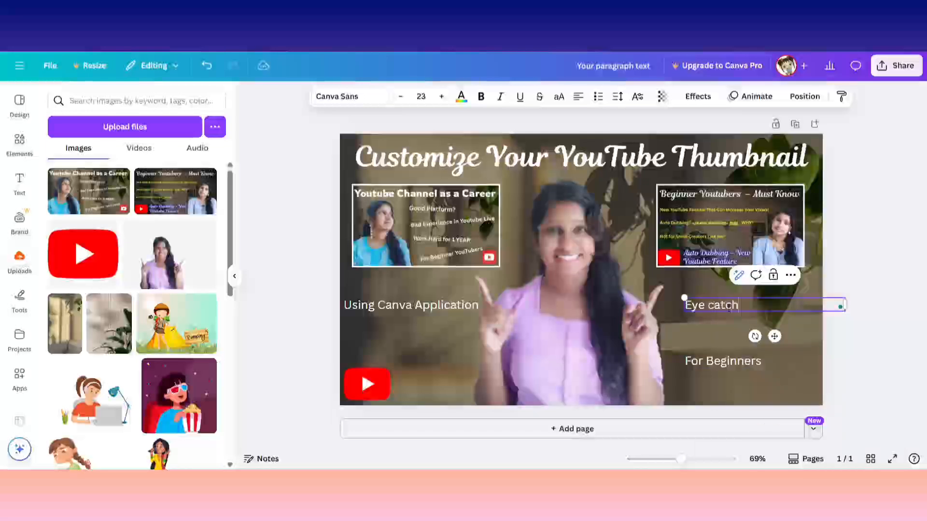
pyautogui.write('ing Images')
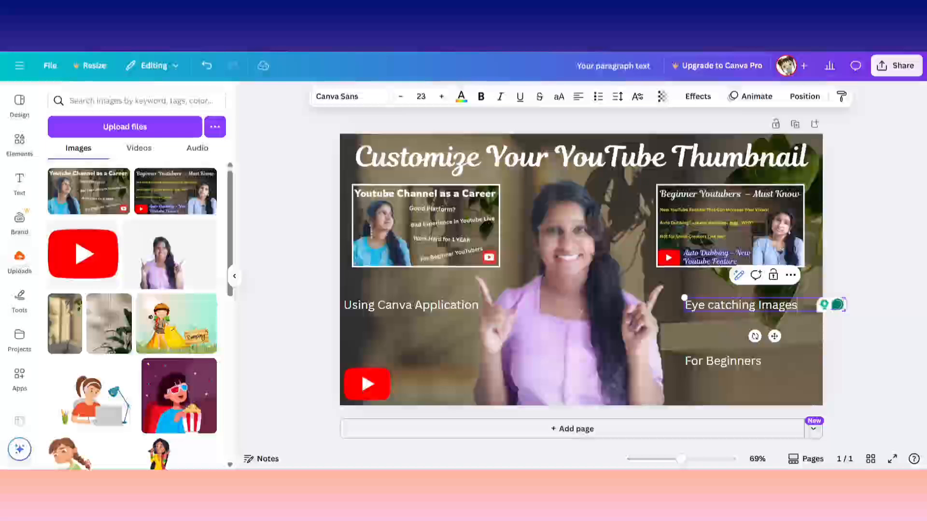
pyautogui.hotkey('ctrl', 'a')
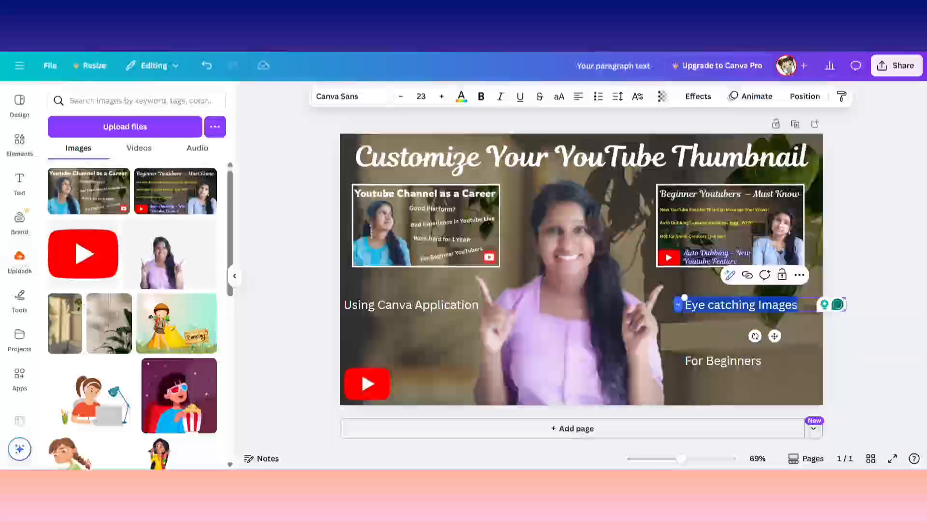
pyautogui.write('Create')
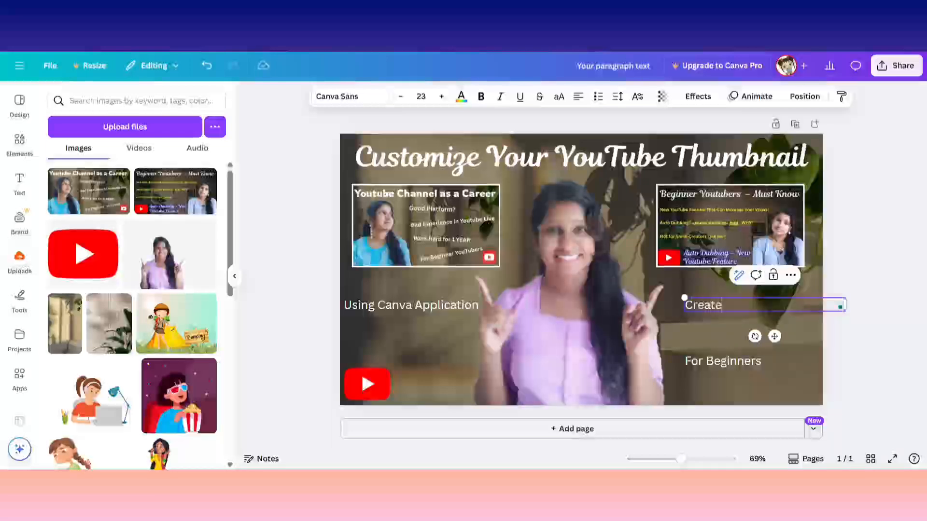
pyautogui.write(' your thumbnail to')
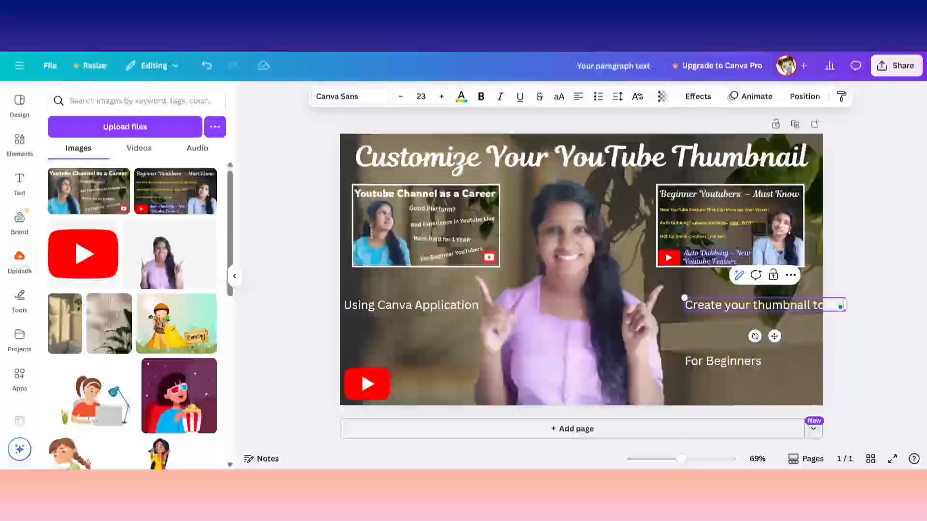
# Move the "Create your thumbnail today" text above the YouTube logo and narrow its box so it wraps onto two lines.
pyautogui.moveTo(775, 336); pyautogui.dragTo(442, 377)
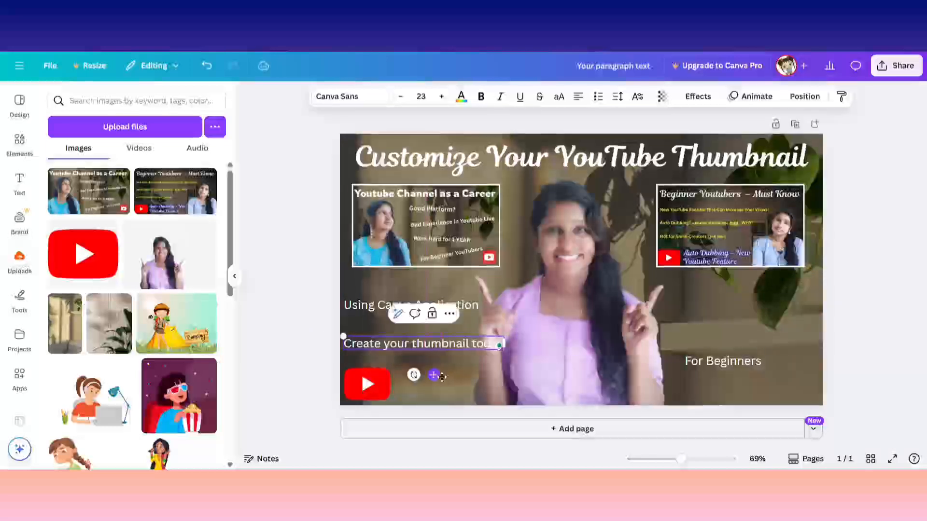
pyautogui.moveTo(503, 345); pyautogui.dragTo(471, 344)
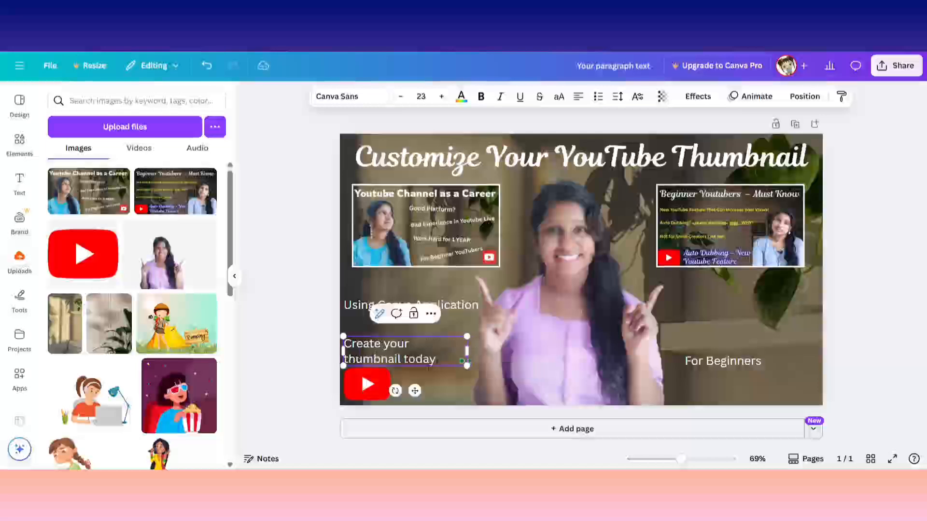
pyautogui.moveTo(417, 392); pyautogui.dragTo(431, 393)
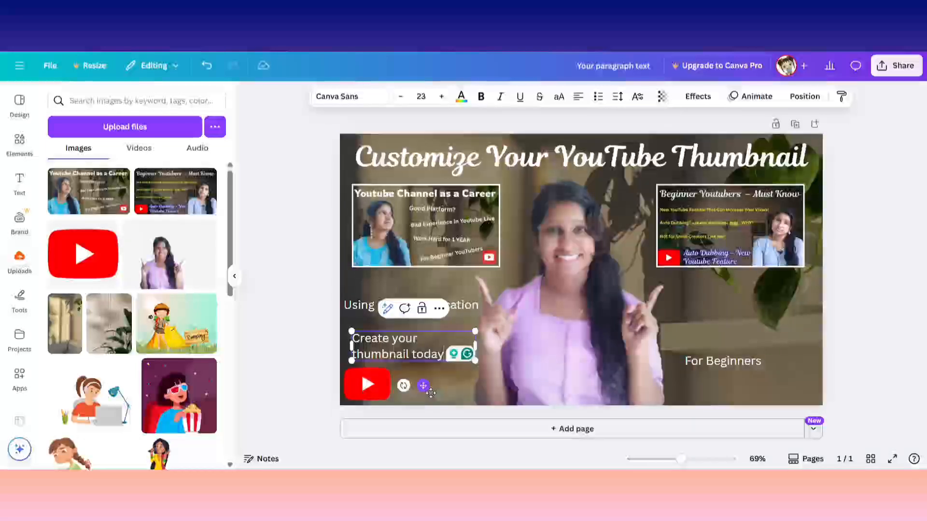
pyautogui.click(321, 345)
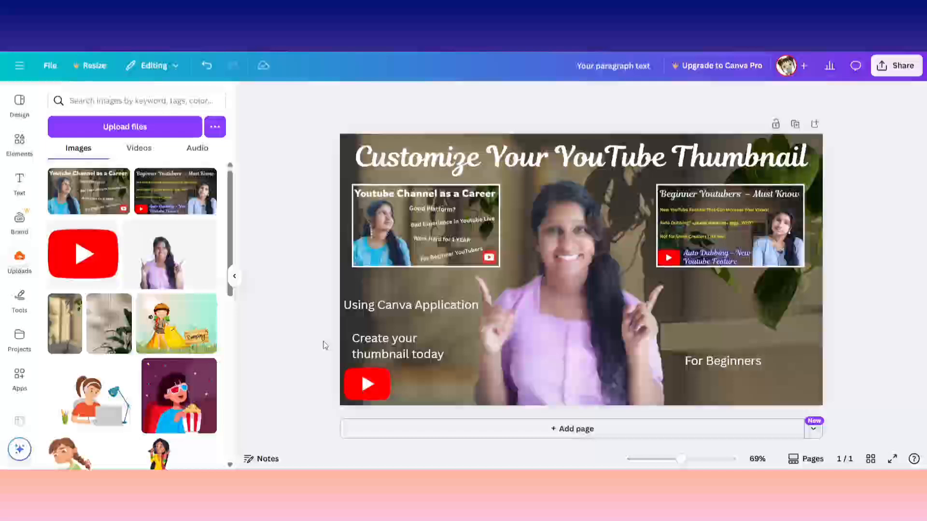
pyautogui.click(393, 310)
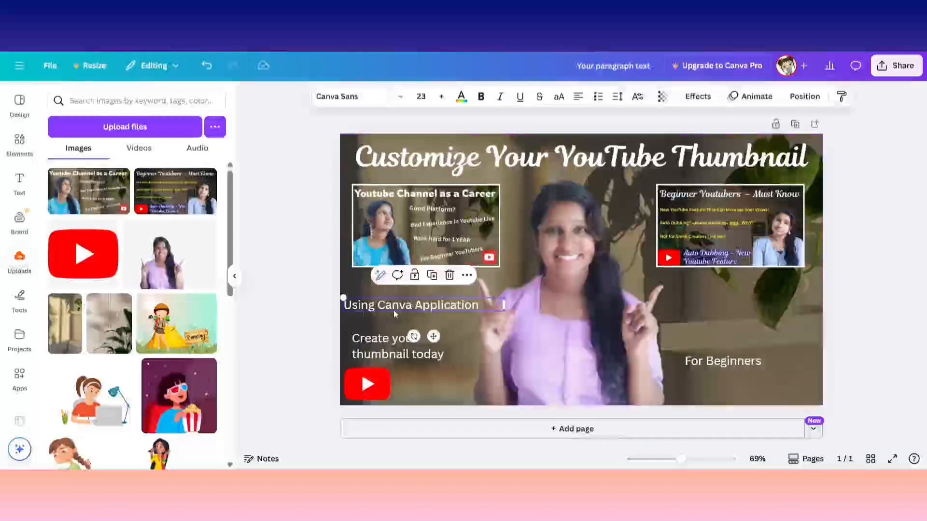
pyautogui.click(393, 310)
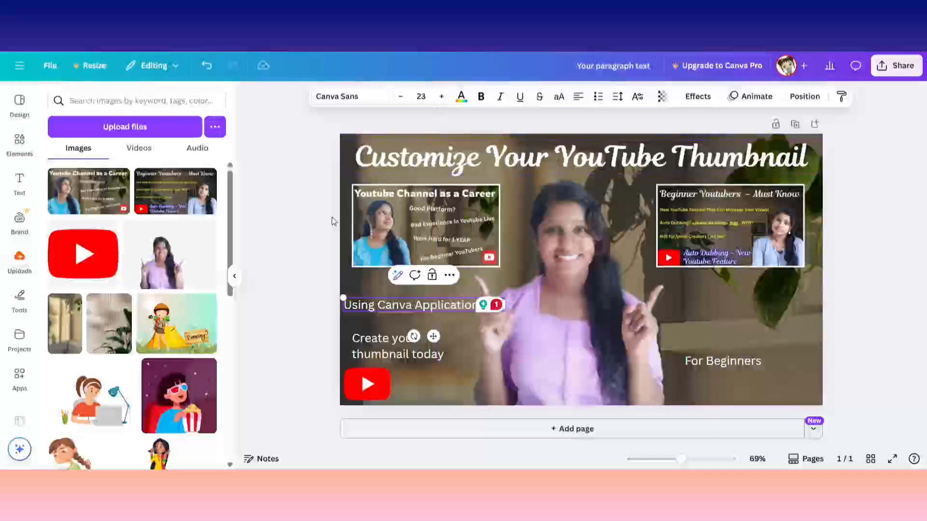
pyautogui.click(320, 221)
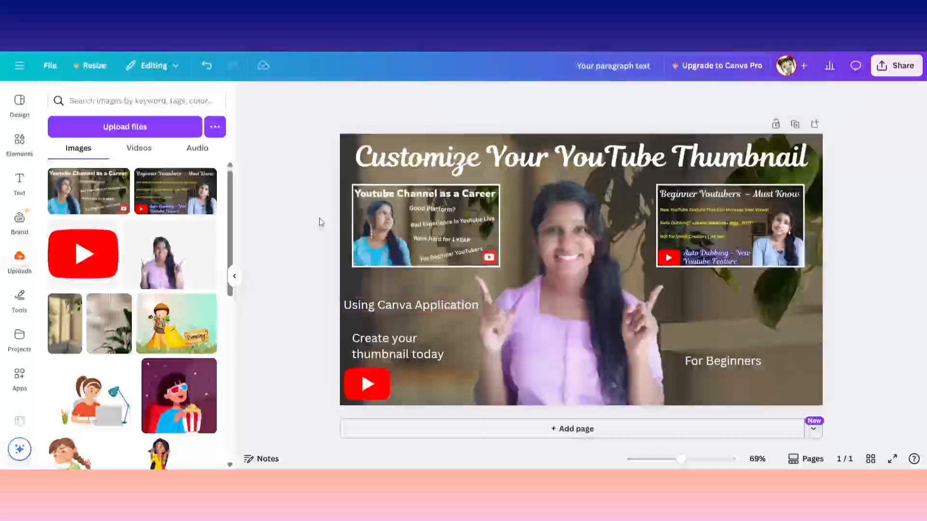
pyautogui.click(572, 308)
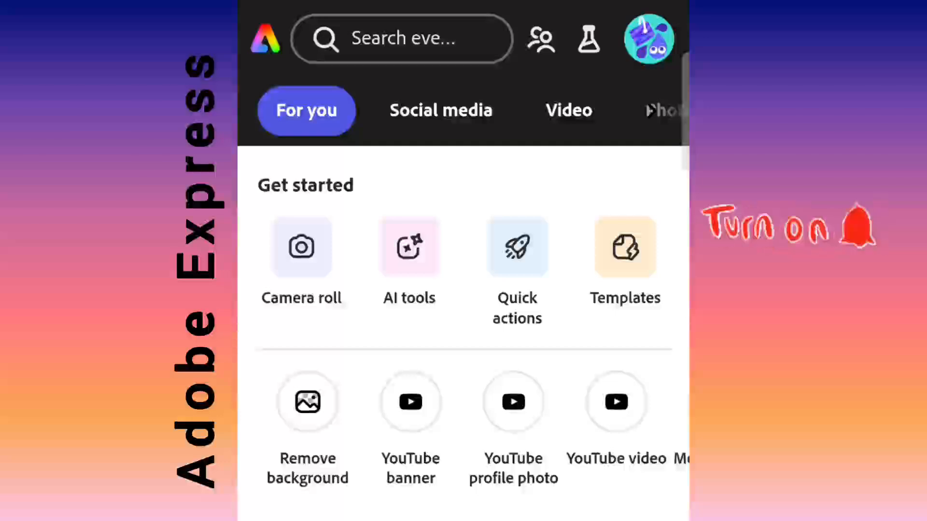
# Switch to Adobe Express and browse the row of creation shortcuts under Get started.
pyautogui.hscroll(10, 464, 425)
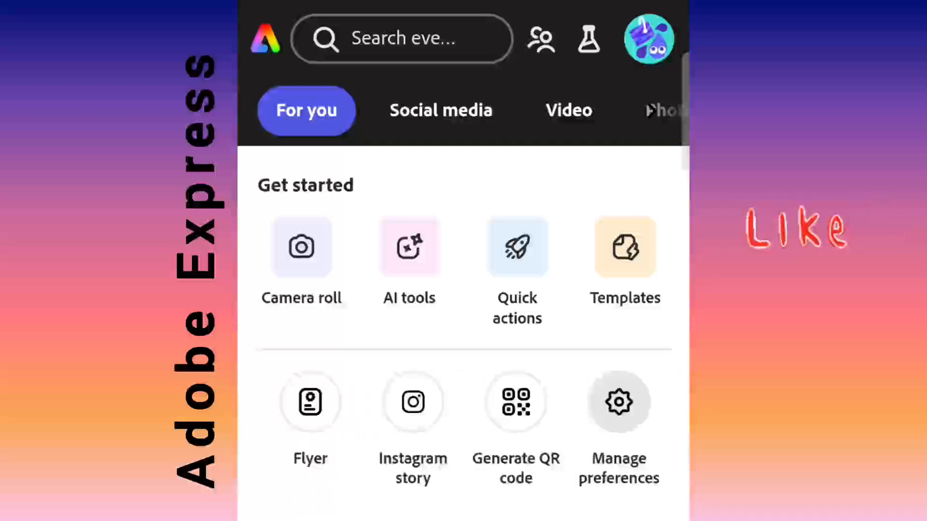
pyautogui.moveTo(315, 460); pyautogui.dragTo(589, 455)
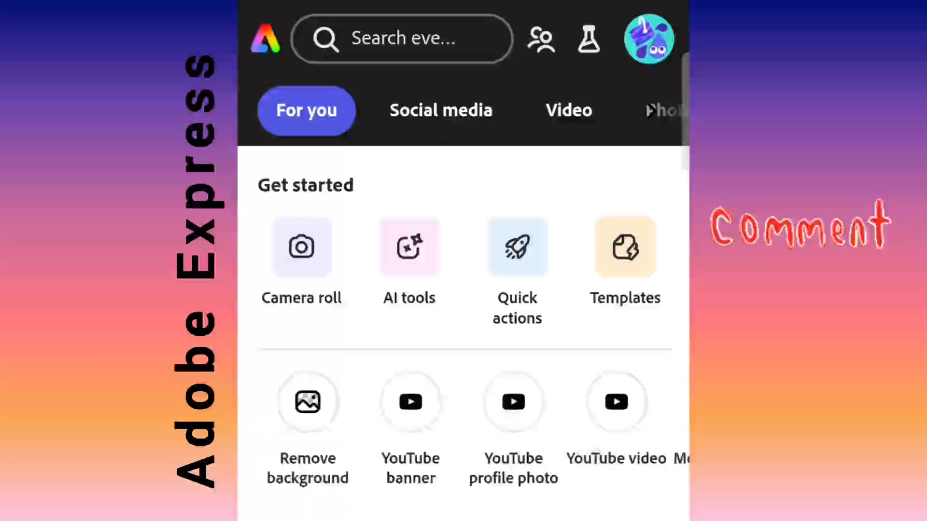
pyautogui.moveTo(505, 474); pyautogui.dragTo(371, 481)
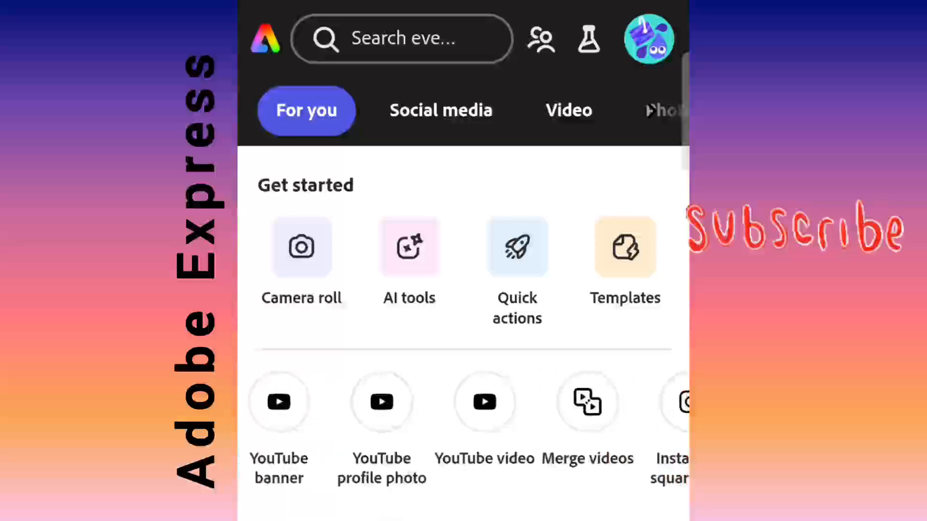
pyautogui.moveTo(559, 490); pyautogui.dragTo(442, 492)
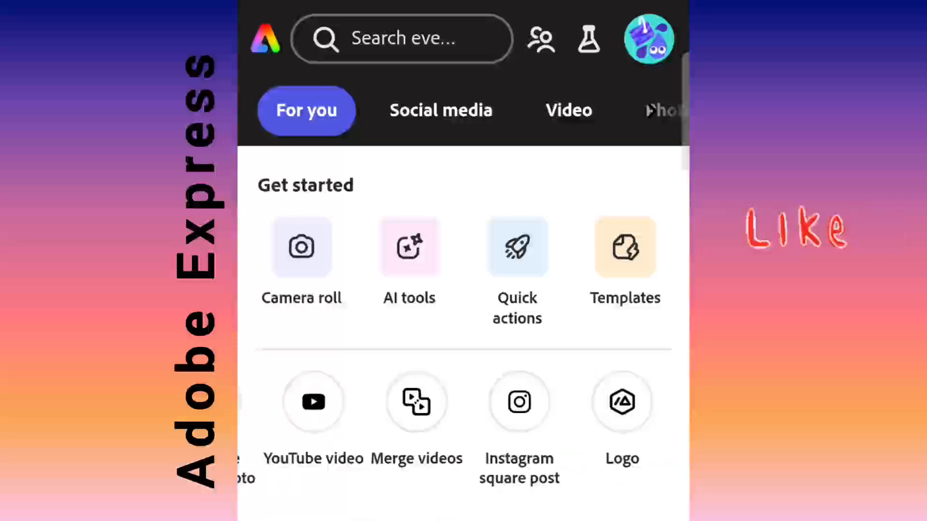
pyautogui.moveTo(348, 473); pyautogui.dragTo(589, 464)
pyautogui.moveTo(607, 421); pyautogui.dragTo(638, 416)
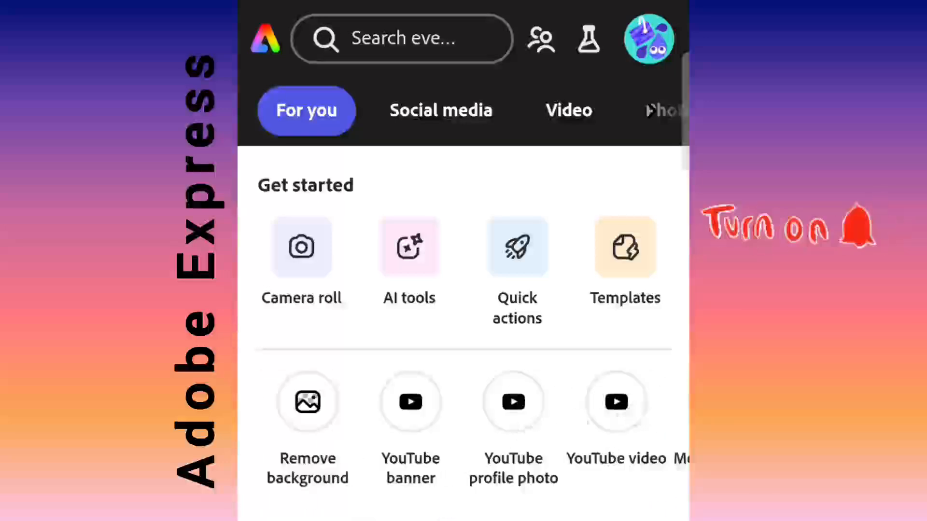
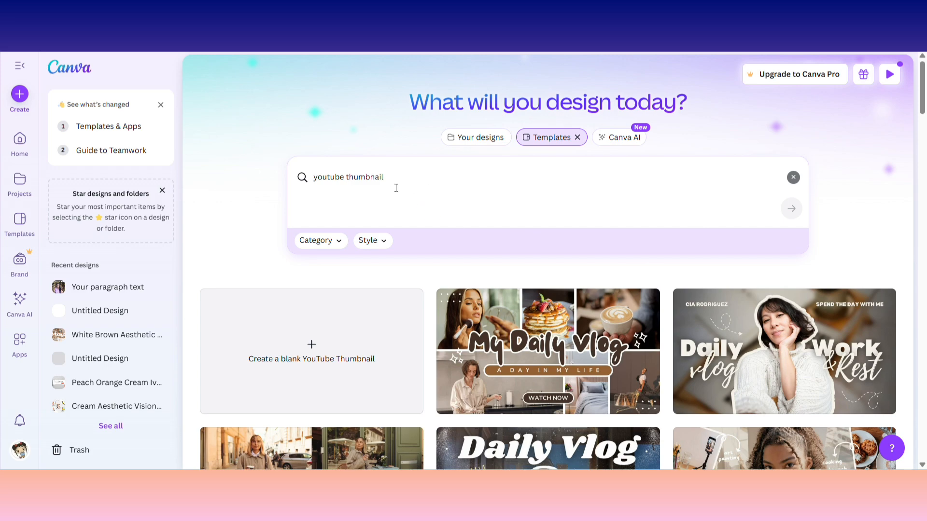
# In Canva, browse the YouTube thumbnail templates and open the "A Day in My Life Self Care" template for editing.
pyautogui.moveTo(923, 96); pyautogui.dragTo(925, 183)
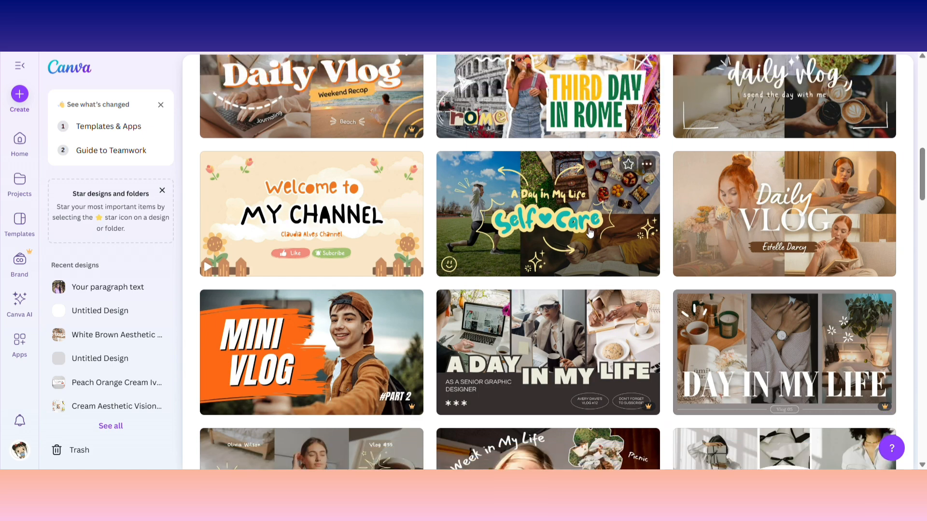
pyautogui.moveTo(926, 183); pyautogui.dragTo(925, 174)
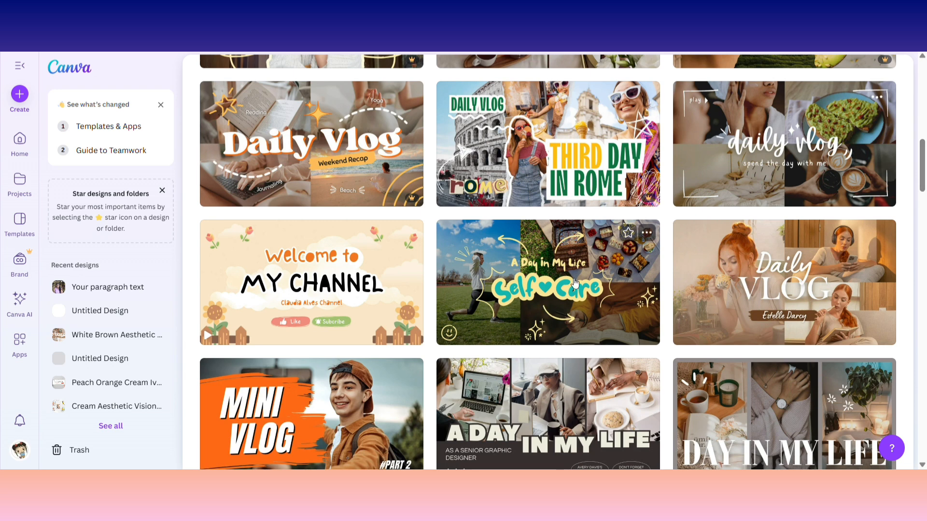
pyautogui.click(526, 285)
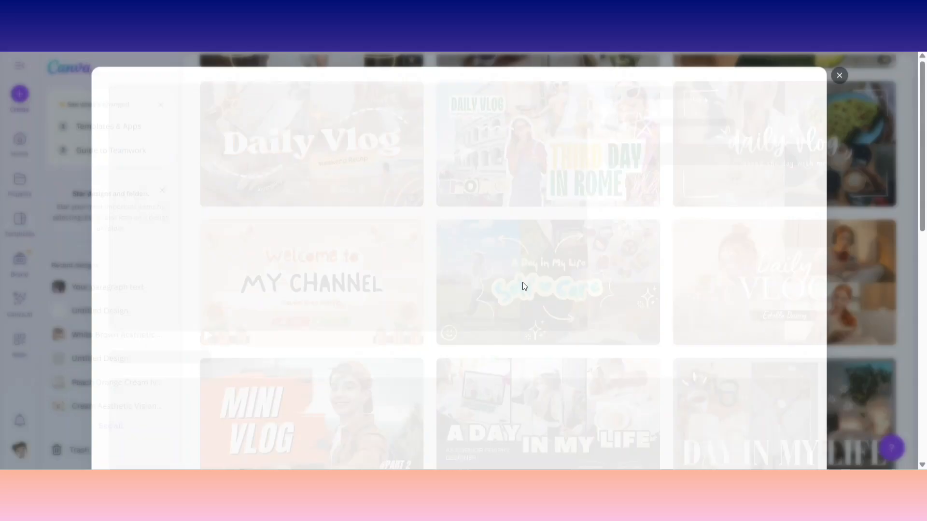
pyautogui.click(653, 206)
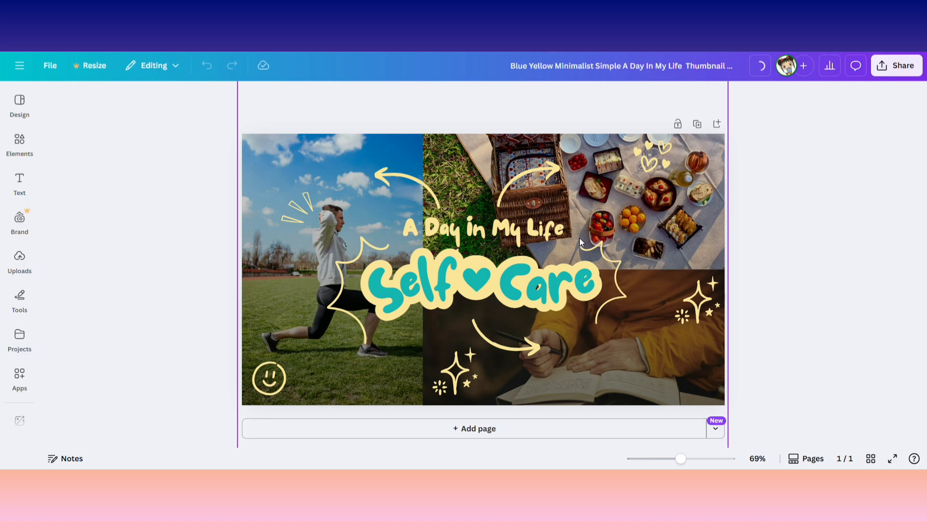
# Shift the dark overlay off the left photo and replace the exercising man with the uploaded photo of a woman in front of wings.
pyautogui.click(330, 150)
pyautogui.moveTo(330, 150); pyautogui.dragTo(761, 184)
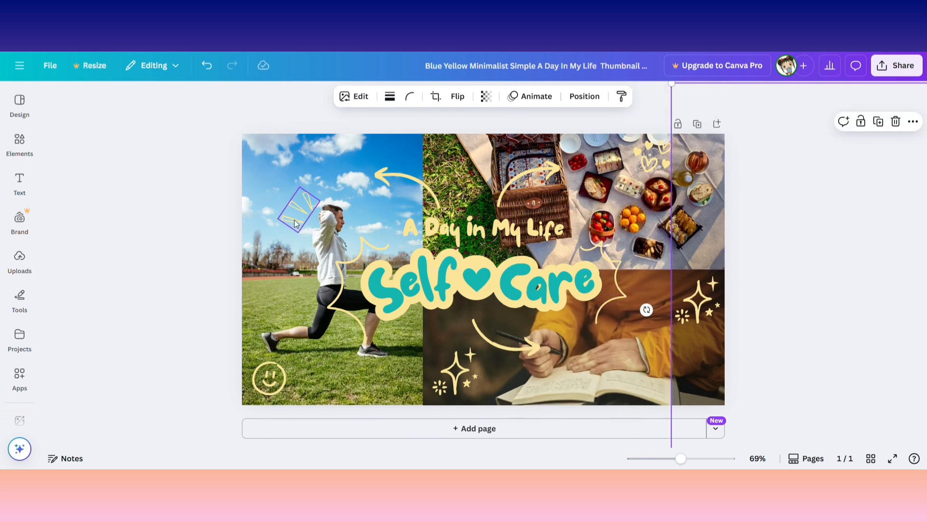
pyautogui.click(273, 268)
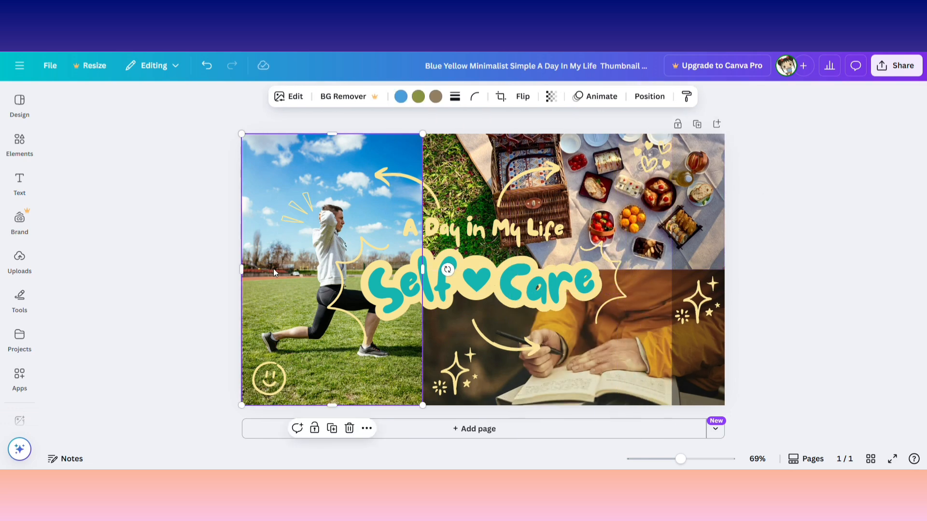
pyautogui.click(28, 269)
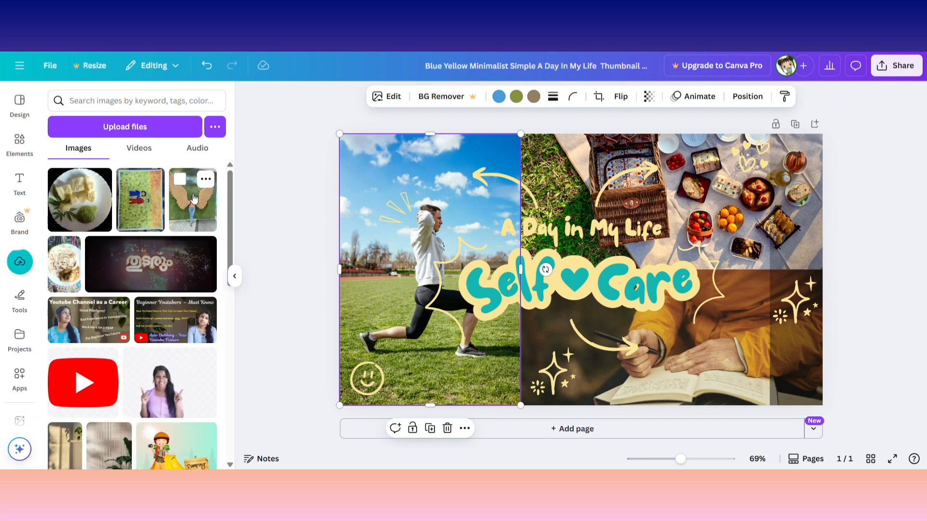
pyautogui.moveTo(193, 198); pyautogui.dragTo(347, 193)
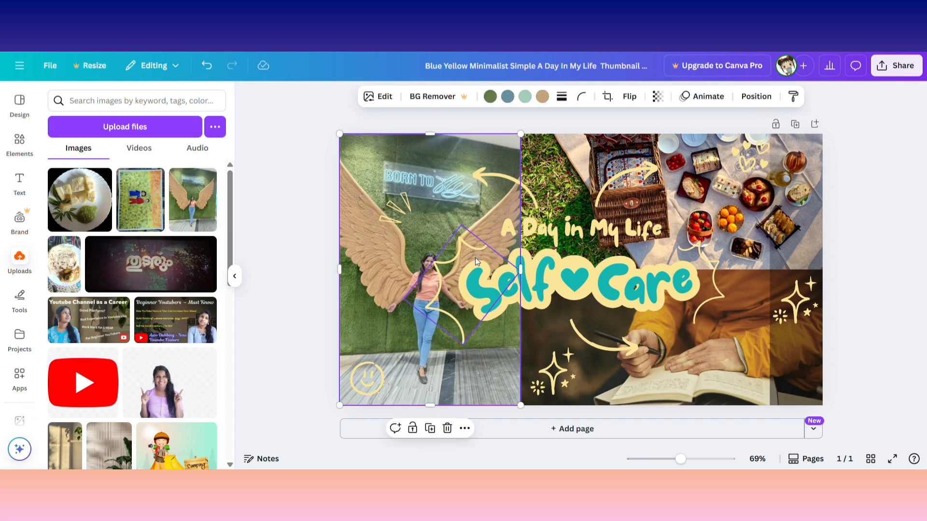
# Enlarge the wings photo within its crop frame so the woman fills more of the left panel.
pyautogui.doubleClick(371, 231)
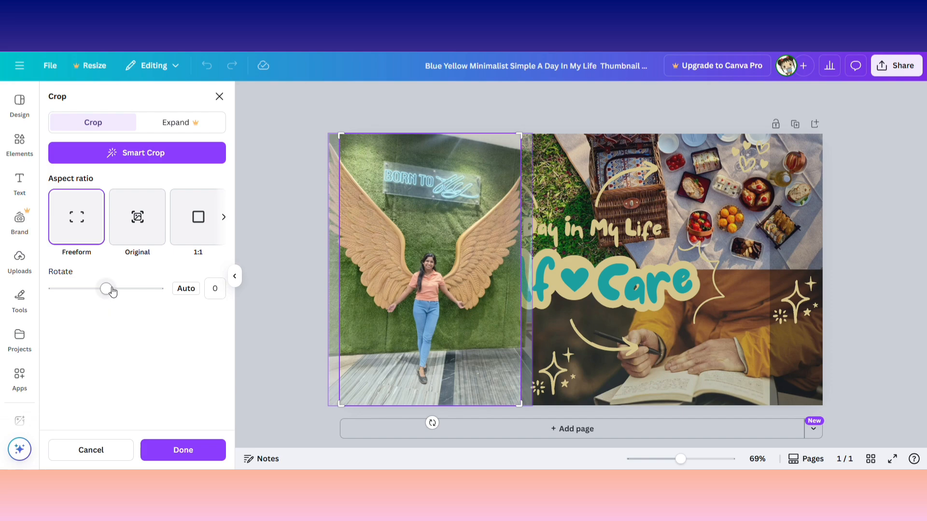
pyautogui.moveTo(112, 290)
pyautogui.mouseDown()
pyautogui.moveTo(134, 288)
pyautogui.moveTo(108, 288)
pyautogui.mouseUp()
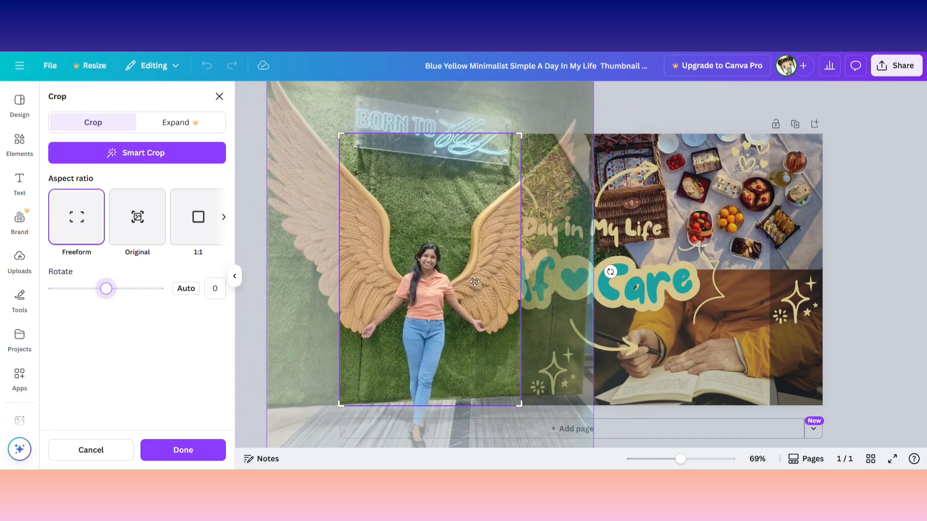
pyautogui.click(679, 104)
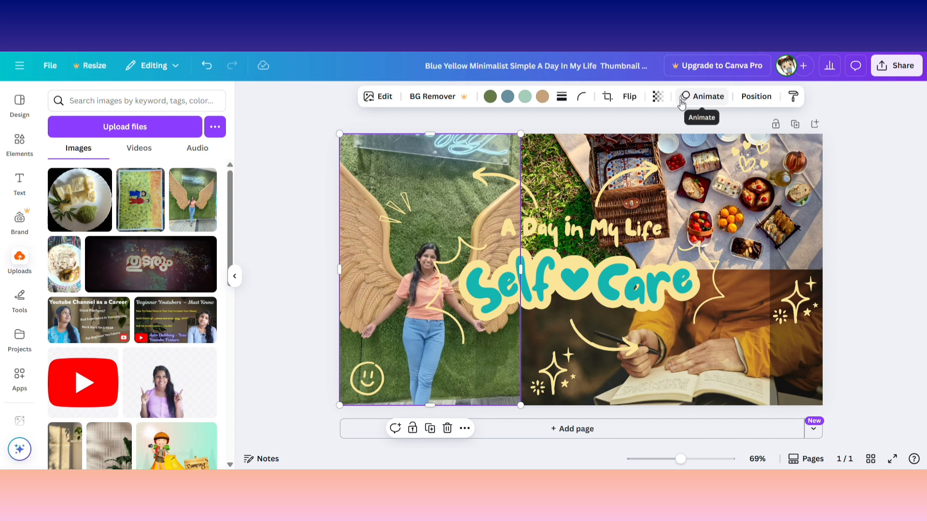
# Replace the picnic photo with the uploaded Malayalam title image, then enlarge and reposition it within its crop frame.
pyautogui.click(588, 177)
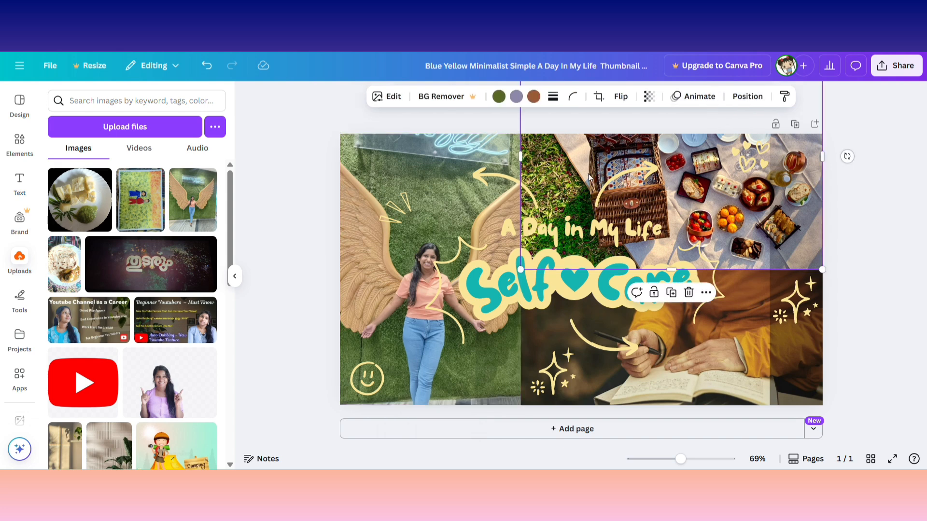
pyautogui.moveTo(150, 276); pyautogui.dragTo(614, 252)
pyautogui.doubleClick(598, 178)
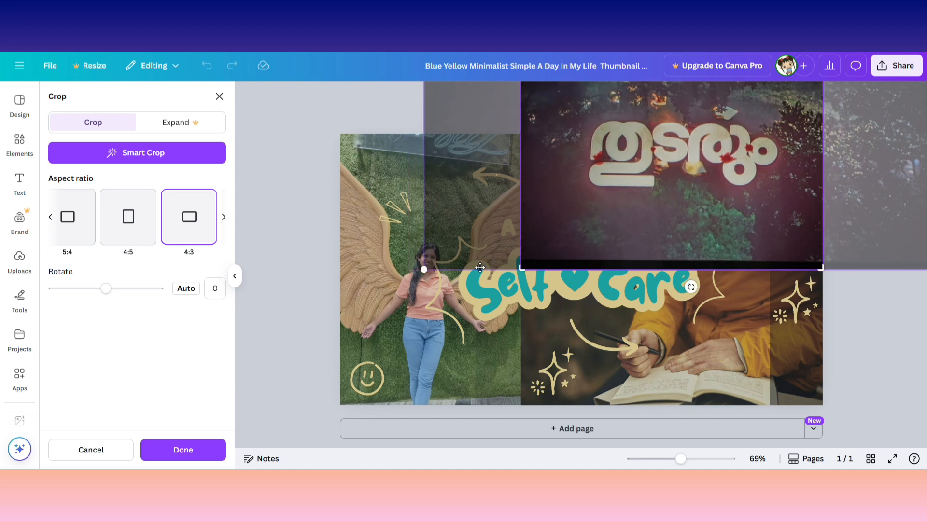
pyautogui.moveTo(429, 276); pyautogui.dragTo(354, 309)
pyautogui.moveTo(675, 180); pyautogui.dragTo(716, 240)
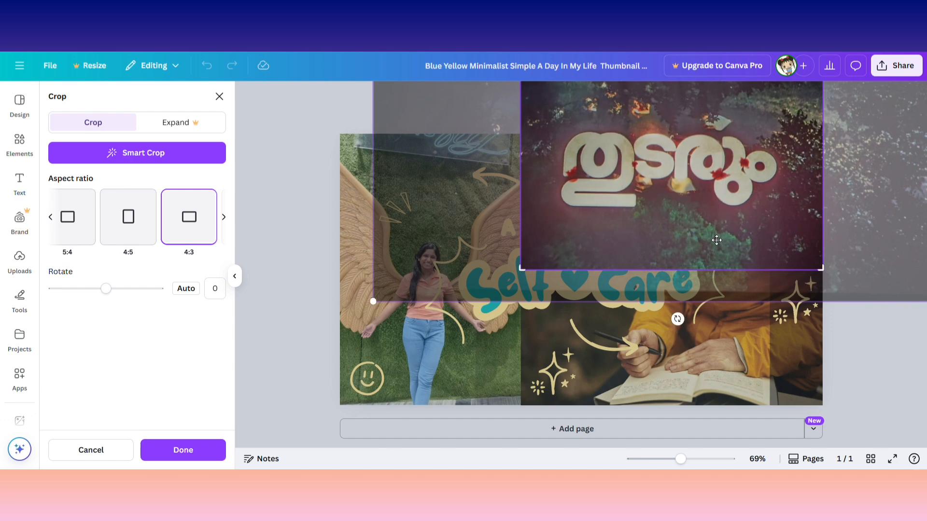
pyautogui.click(871, 335)
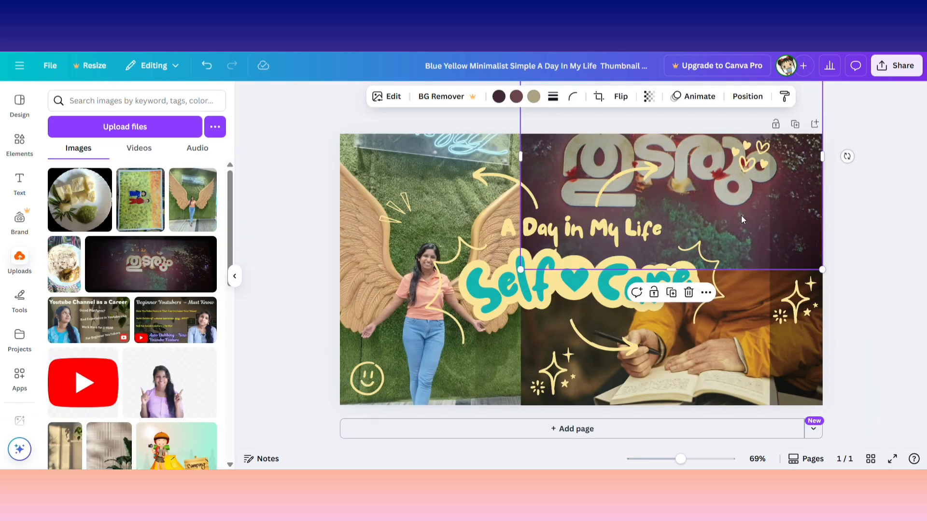
# Replace the writing-hands photo with the uploaded painting of two children and rotate it upright to -88.8 degrees in the crop.
pyautogui.click(710, 356)
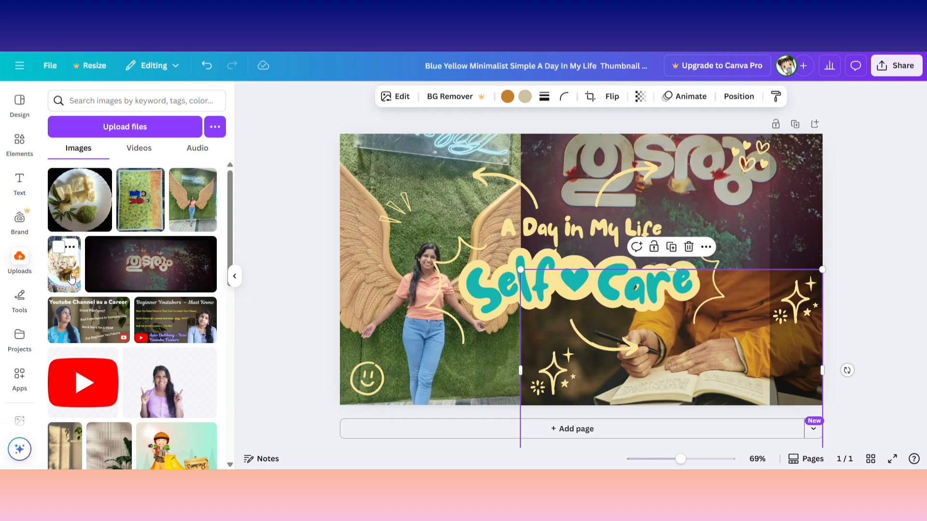
pyautogui.moveTo(140, 200); pyautogui.dragTo(724, 355)
pyautogui.doubleClick(727, 355)
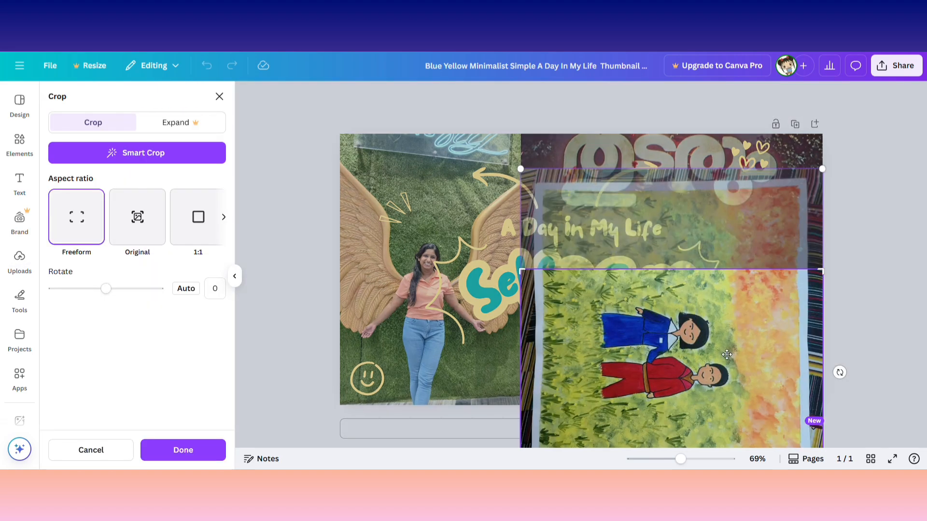
pyautogui.moveTo(113, 298); pyautogui.dragTo(84, 302)
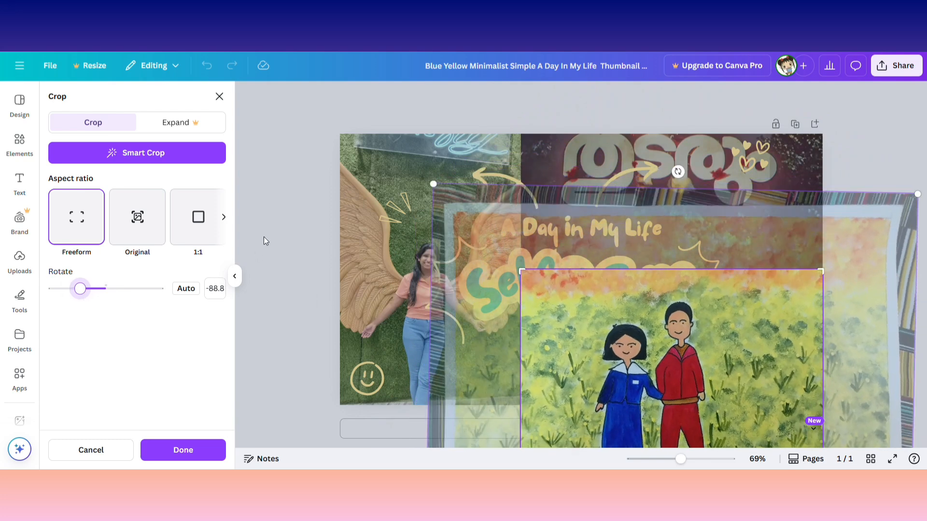
# Shrink the painting within its crop frame and reposition it so both children stand in the right part of the lower panel.
pyautogui.moveTo(442, 190); pyautogui.dragTo(501, 260)
pyautogui.moveTo(767, 352); pyautogui.dragTo(728, 348)
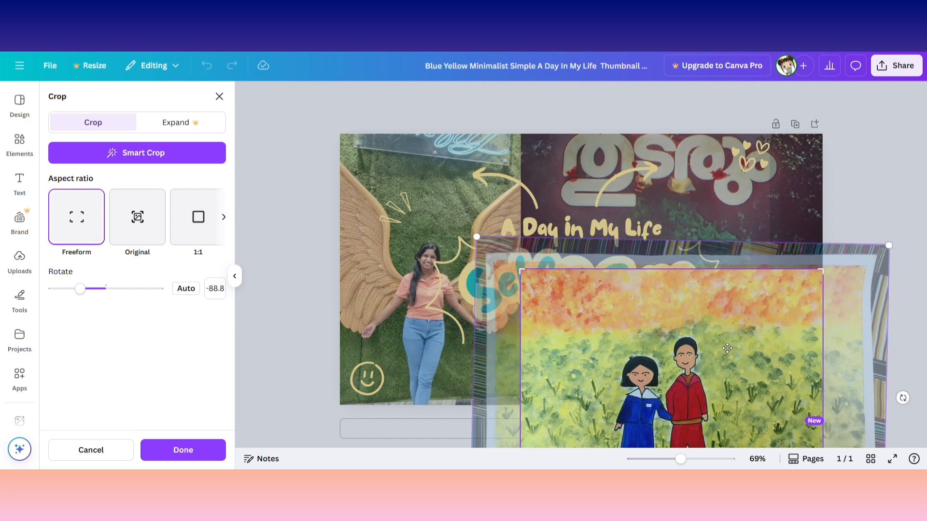
pyautogui.moveTo(703, 381); pyautogui.dragTo(707, 306)
pyautogui.click(290, 272)
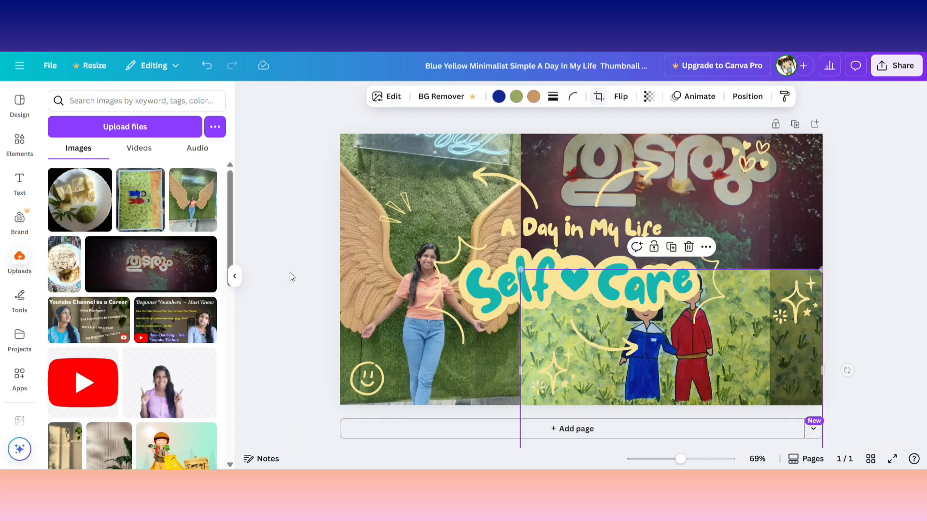
pyautogui.doubleClick(673, 344)
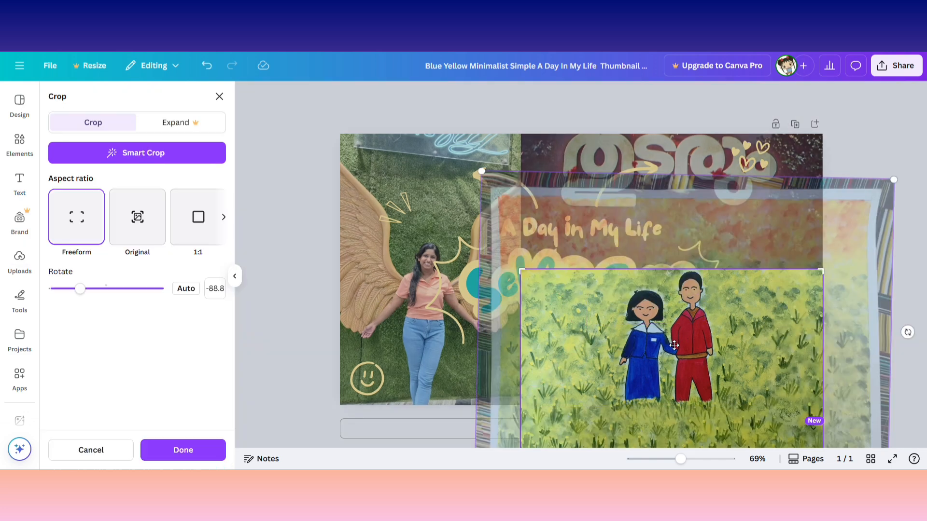
pyautogui.moveTo(674, 344); pyautogui.dragTo(716, 345)
pyautogui.click(283, 263)
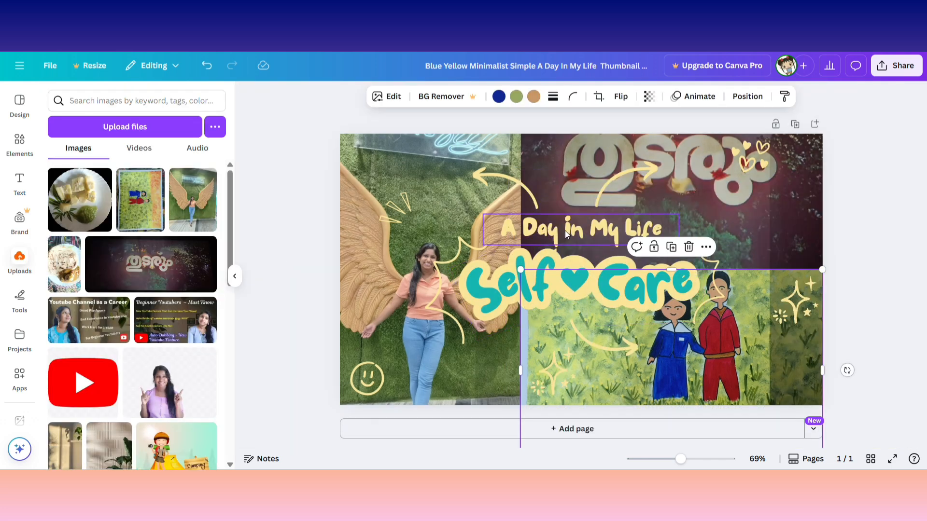
# Move the dark overlay back over all three photos so it covers the whole thumbnail.
pyautogui.click(513, 302)
pyautogui.click(805, 189)
pyautogui.moveTo(805, 189); pyautogui.dragTo(376, 214)
pyautogui.click(563, 216)
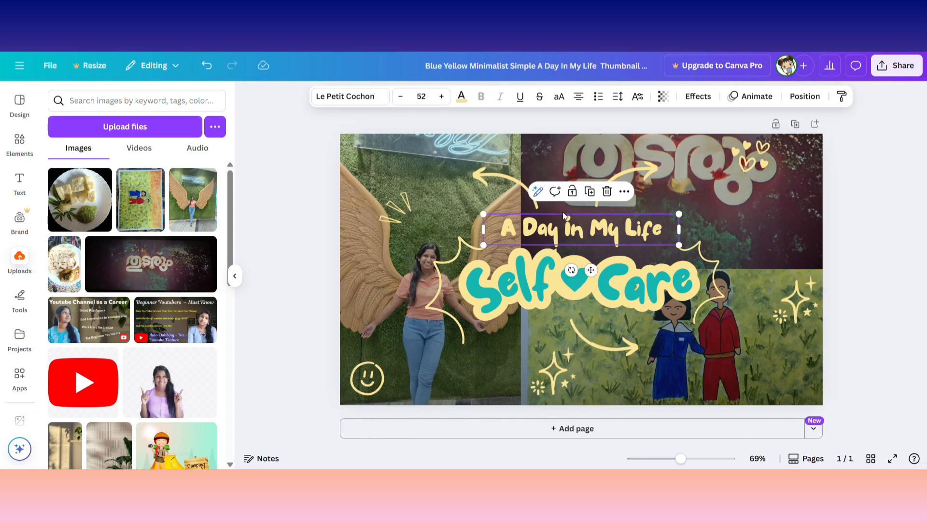
# Replace "Self" with "HAPPY" and "Care" with "DAY", and shift "DAY" slightly right to space the two words.
pyautogui.click(531, 300)
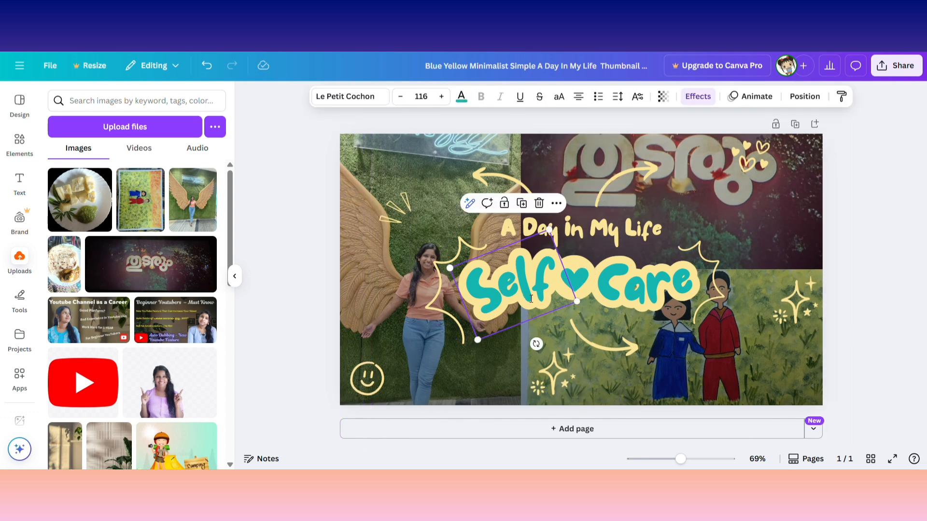
pyautogui.doubleClick(531, 300)
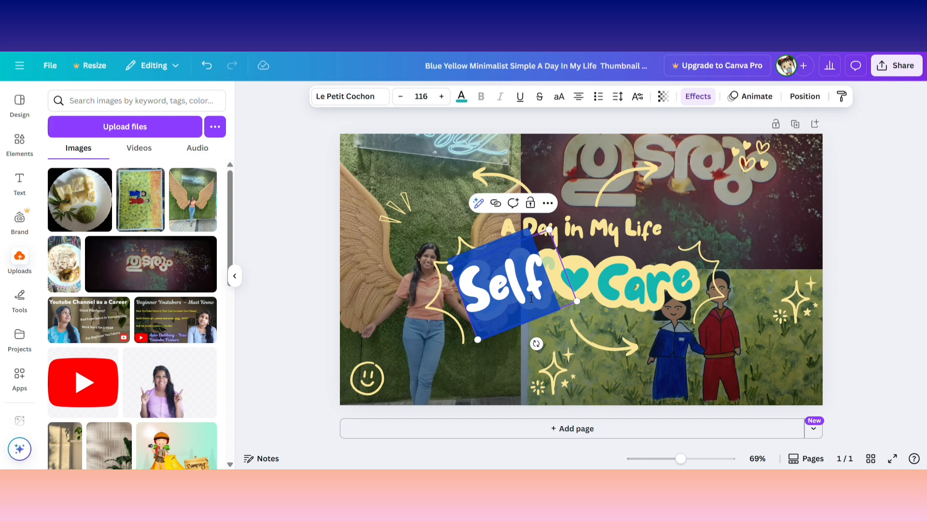
pyautogui.press('BackSpace')
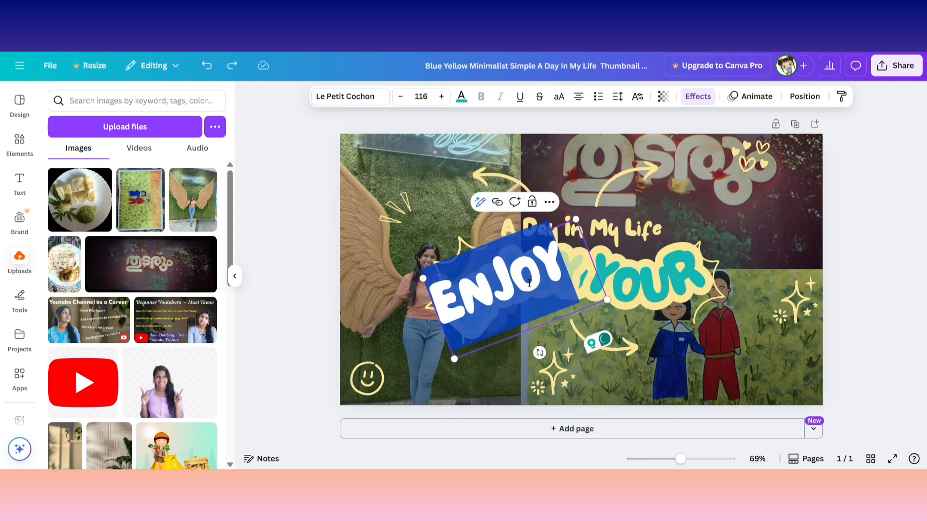
pyautogui.press('BackSpace')
pyautogui.write('HAPPY')
pyautogui.click(644, 290)
pyautogui.doubleClick(643, 289)
pyautogui.write('DAY')
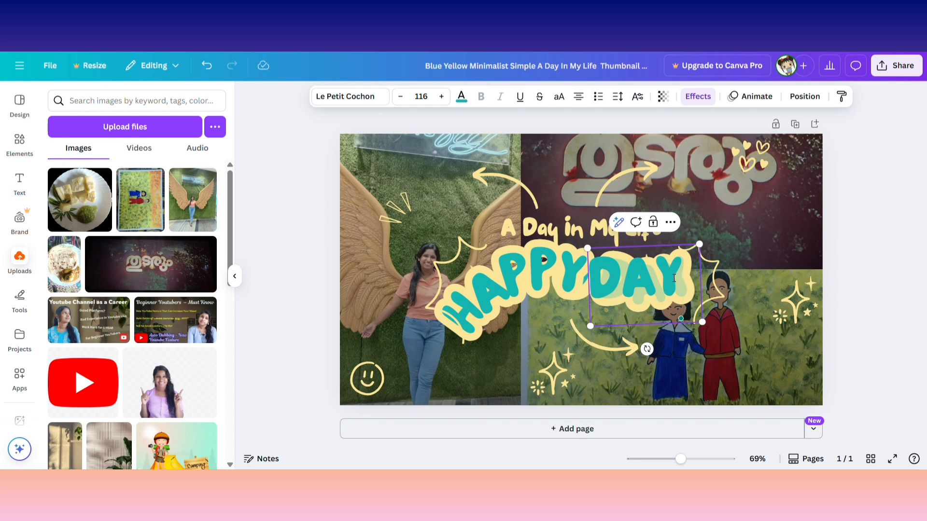
pyautogui.click(856, 260)
pyautogui.moveTo(625, 283); pyautogui.dragTo(638, 281)
# Move the "A Day in My Life" text together with the two upper arrows slightly up and to the left.
pyautogui.click(535, 234)
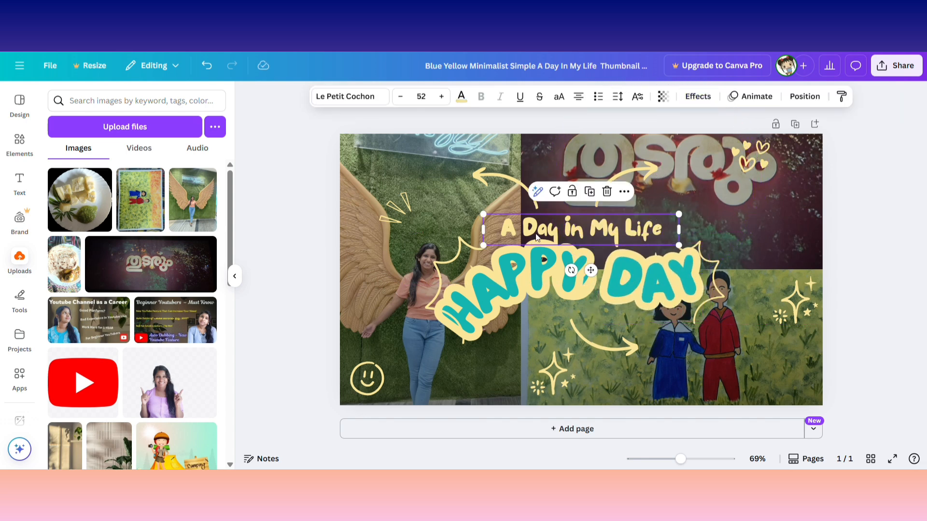
pyautogui.keyDown('shift'); pyautogui.click(512, 183); pyautogui.keyUp('shift')
pyautogui.keyDown('shift'); pyautogui.click(645, 174); pyautogui.keyUp('shift')
pyautogui.moveTo(645, 174); pyautogui.dragTo(634, 167)
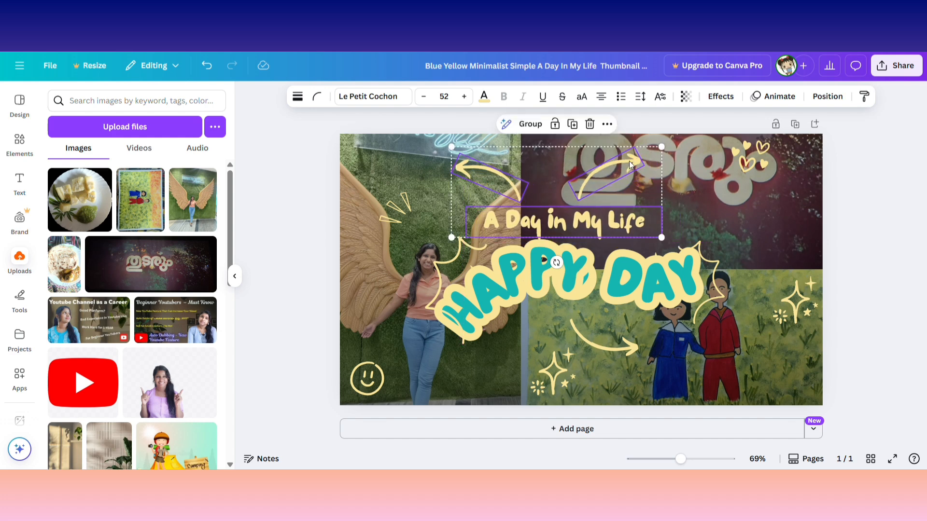
# Shift "HAPPY" and "DAY" together toward the upper left and scale them down to font size 96.9.
pyautogui.click(581, 266)
pyautogui.keyDown('shift'); pyautogui.click(642, 268); pyautogui.keyUp('shift')
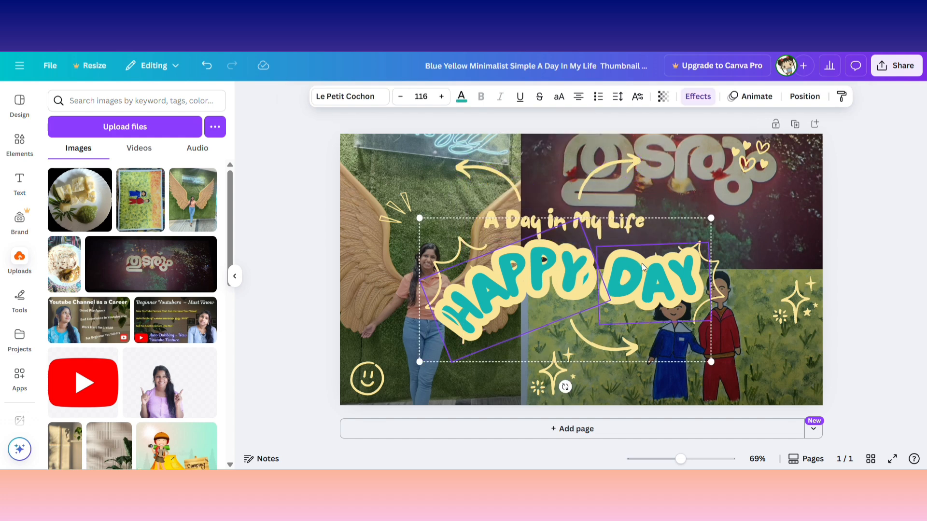
pyautogui.moveTo(642, 268)
pyautogui.mouseDown()
pyautogui.moveTo(598, 330)
pyautogui.moveTo(627, 273)
pyautogui.mouseUp()
pyautogui.moveTo(696, 365); pyautogui.dragTo(642, 342)
# Lock the "DAY" and "HAPPY" text boxes in place.
pyautogui.rightClick(628, 314)
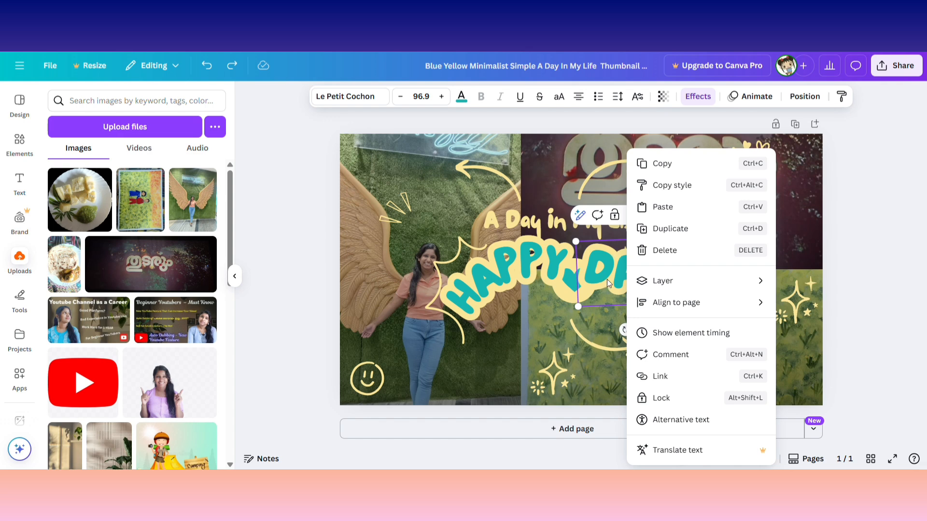
pyautogui.click(671, 398)
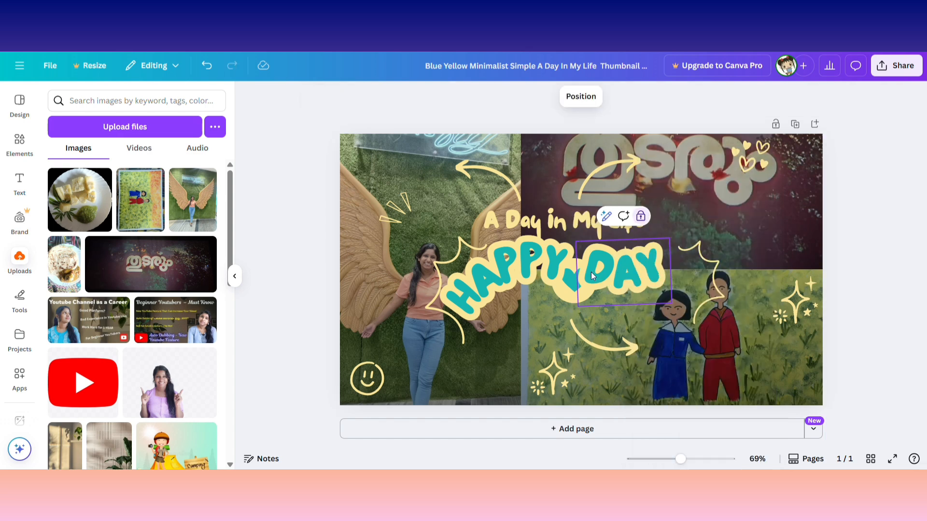
pyautogui.click(539, 266)
pyautogui.rightClick(538, 266)
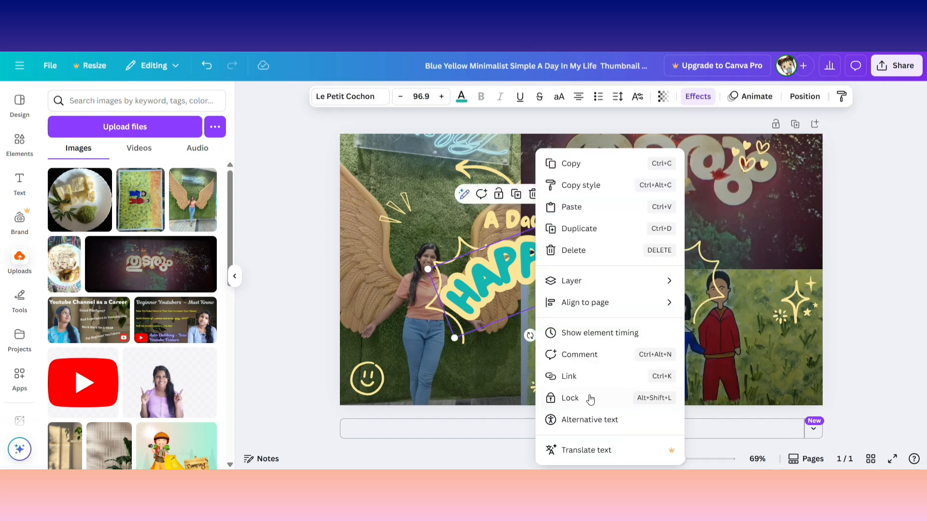
pyautogui.click(579, 397)
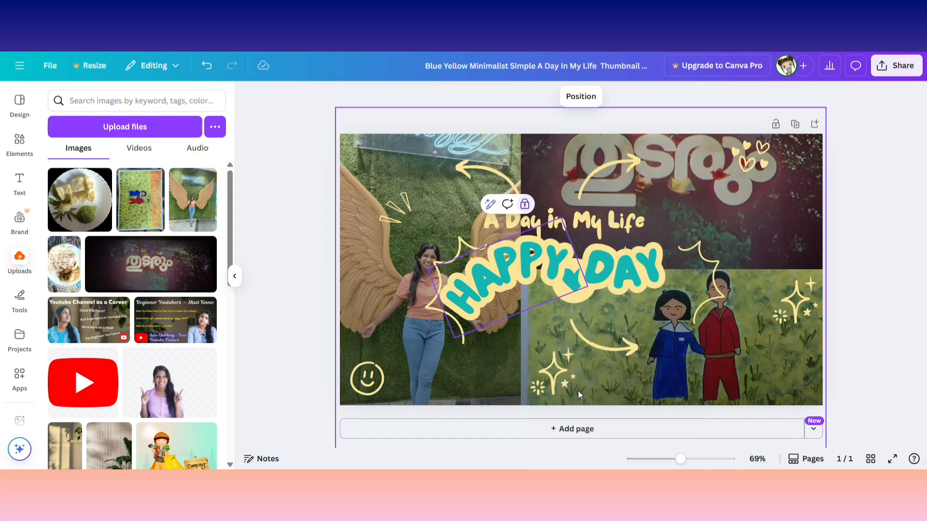
# Move the heart and its cream circle below the gap between "HAPPY" and "DAY" and shrink them together.
pyautogui.click(574, 298)
pyautogui.keyDown('shift'); pyautogui.click(573, 299); pyautogui.keyUp('shift')
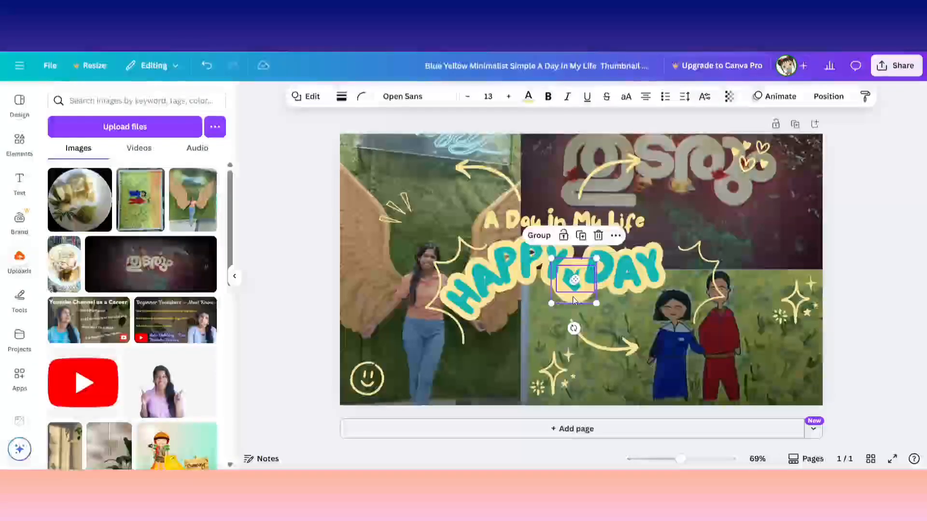
pyautogui.press('Escape')
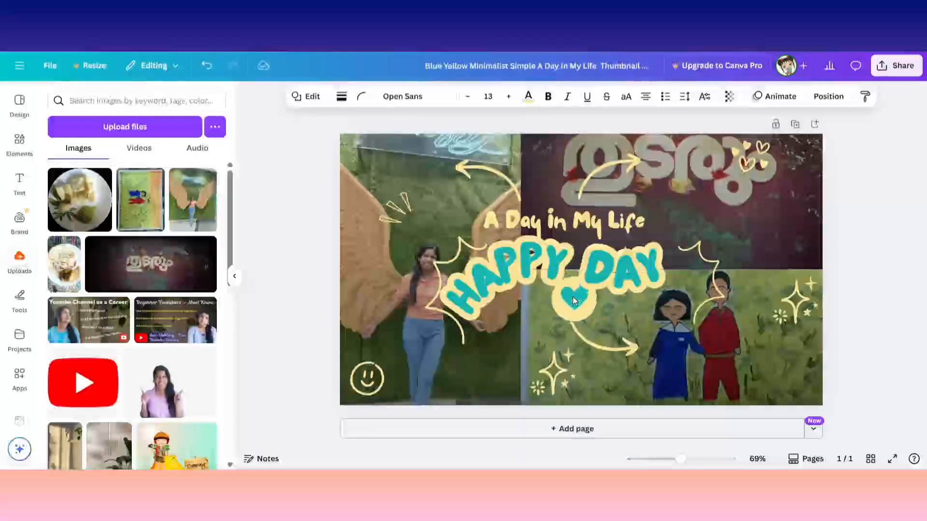
pyautogui.moveTo(573, 301); pyautogui.dragTo(573, 300)
pyautogui.moveTo(600, 333); pyautogui.dragTo(584, 320)
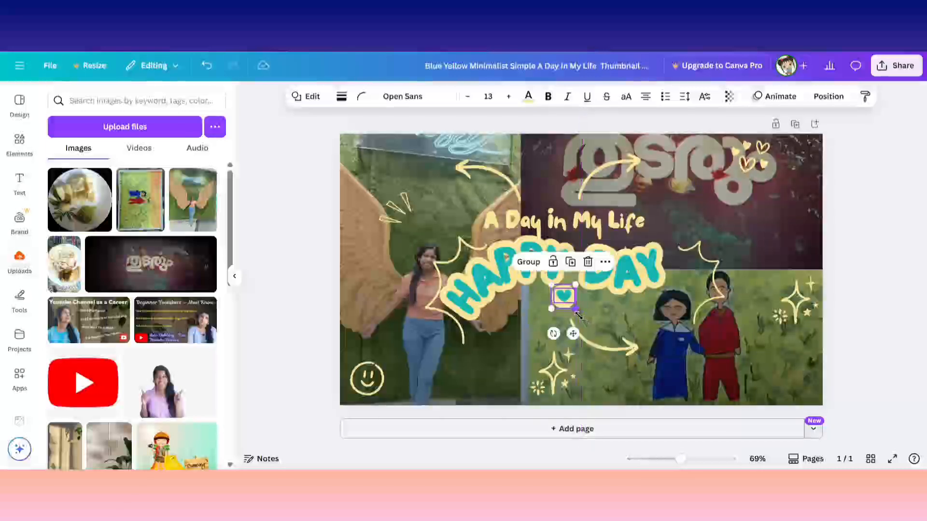
pyautogui.click(841, 279)
pyautogui.click(564, 297)
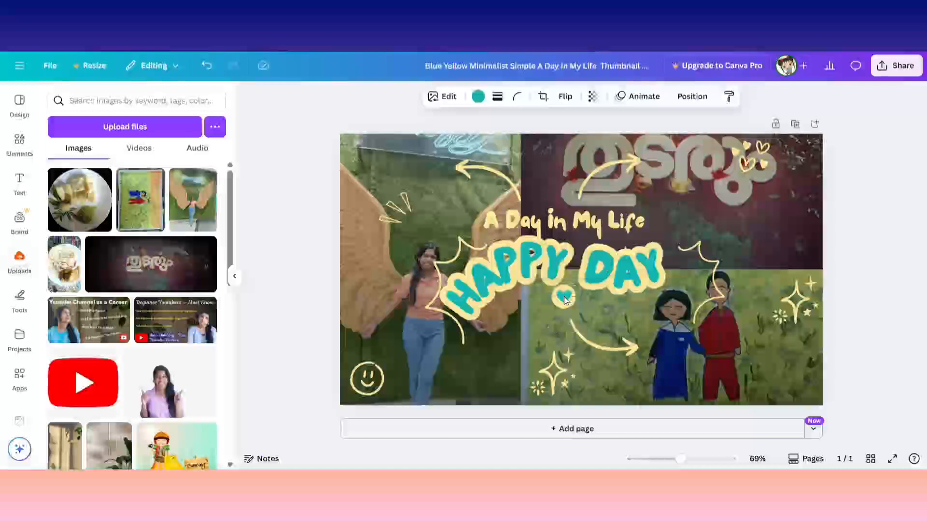
pyautogui.click(844, 257)
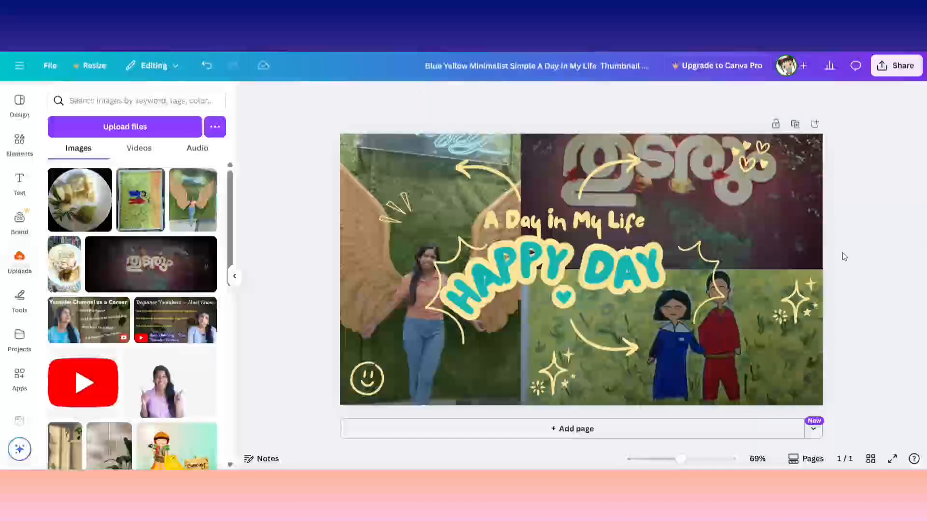